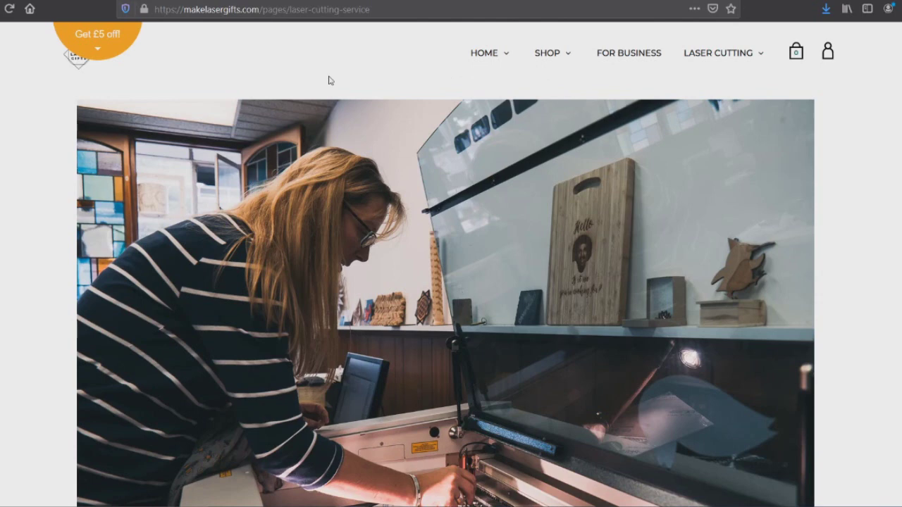
# Step: Choose the Cut & Engrave laser cutting service and open the Laser Friendly Wood Sheets material collection
pyautogui.scroll(-10, 337, 93)
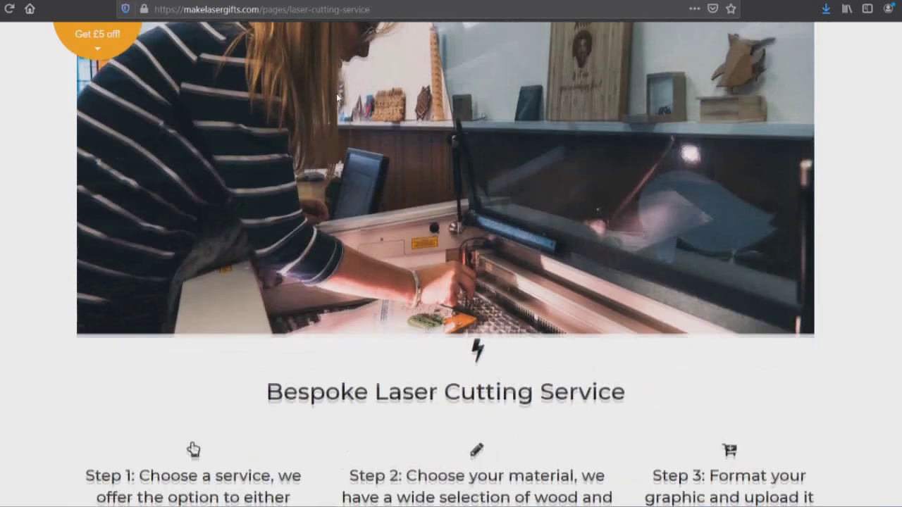
pyautogui.scroll(-2, 336, 97)
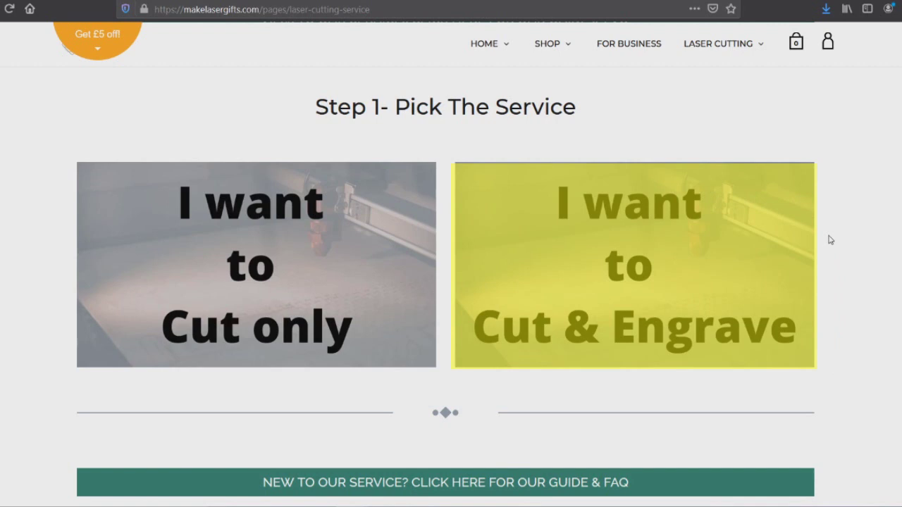
pyautogui.click(620, 260)
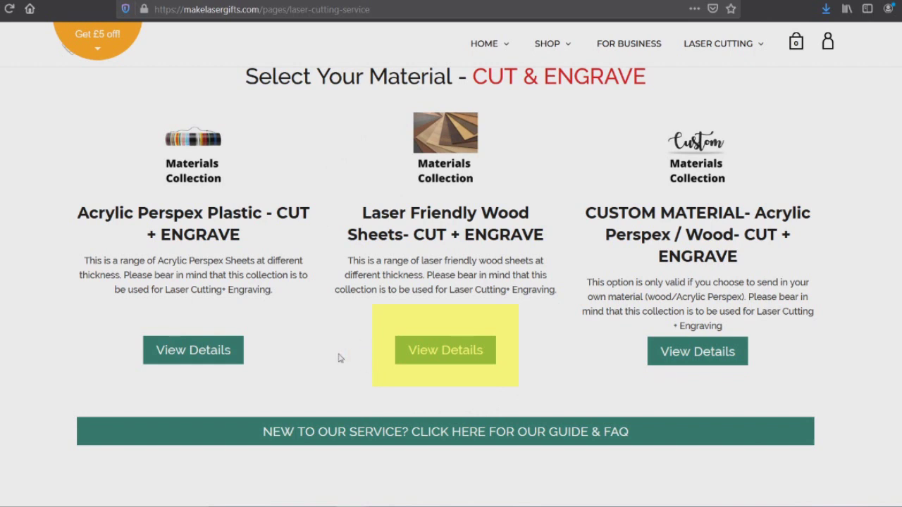
pyautogui.click(427, 358)
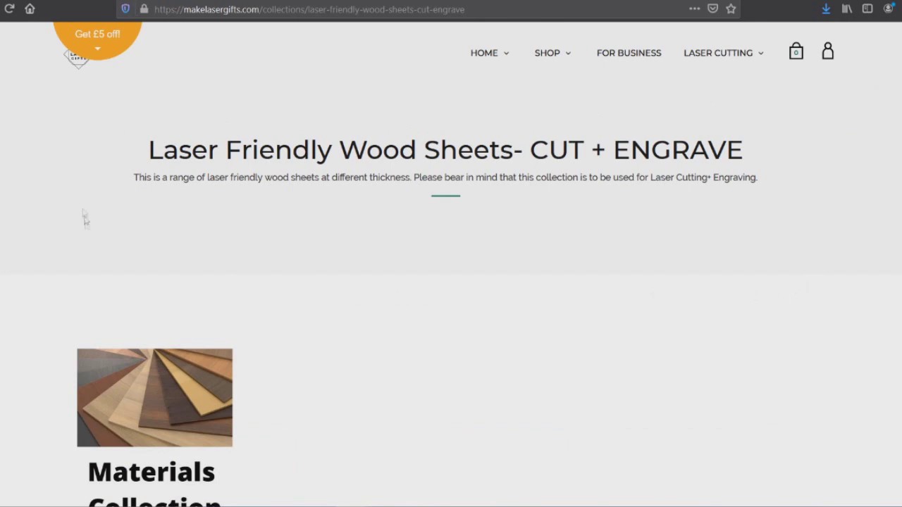
# Step: Open the MDF 4mm - CUT + ENGRAVE sheet from the wood collection and start customizing it
pyautogui.scroll(-3, 217, 235)
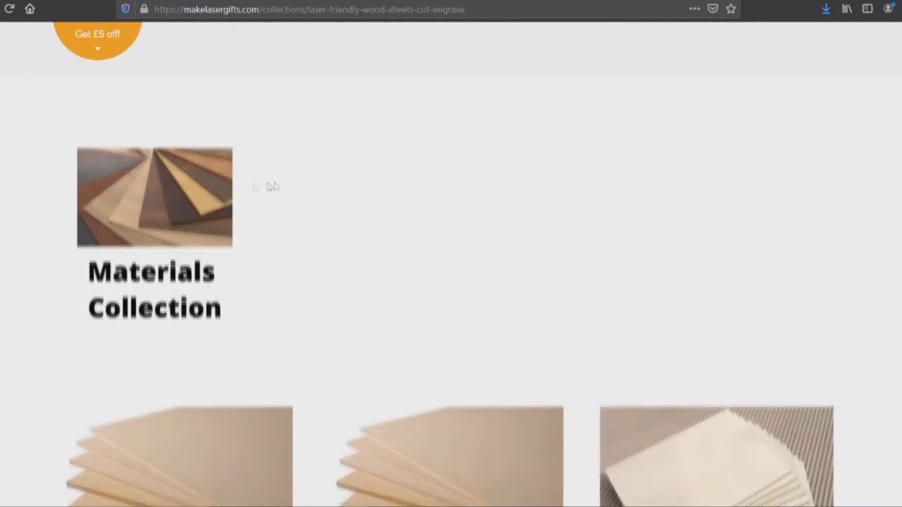
pyautogui.scroll(-2, 276, 186)
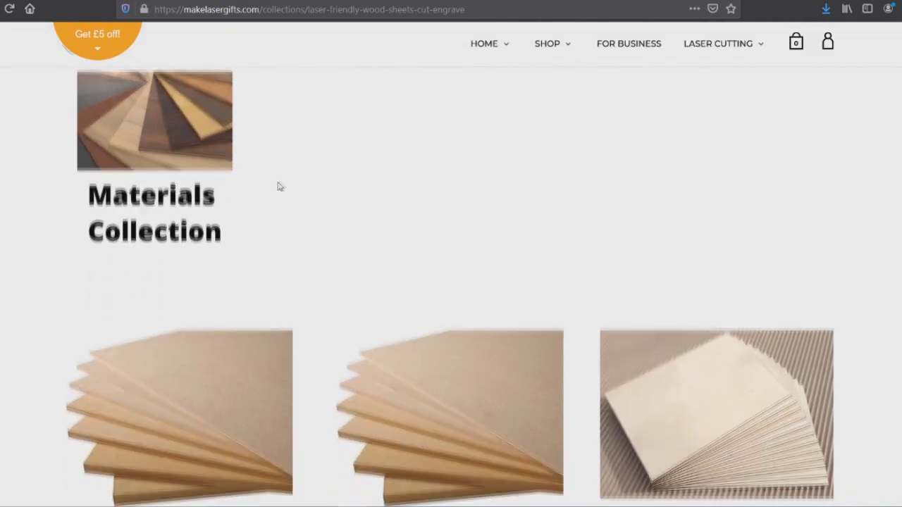
pyautogui.scroll(-3, 278, 186)
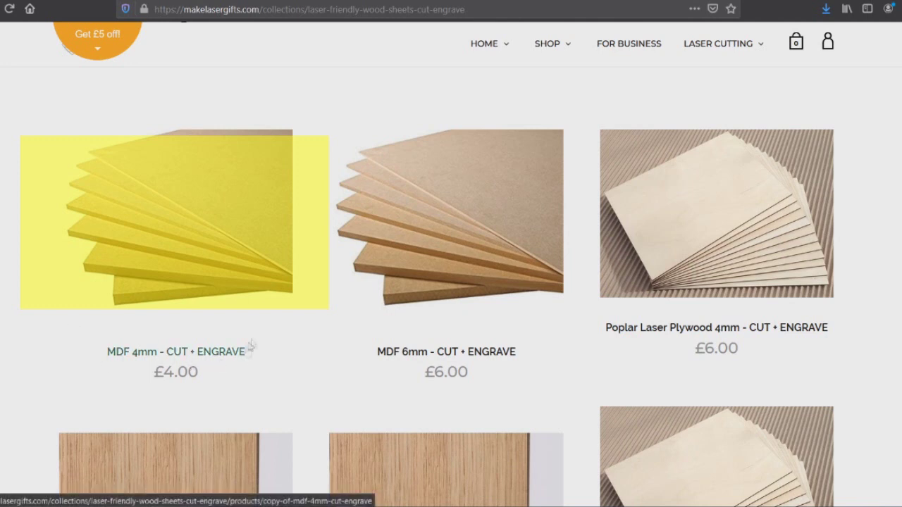
pyautogui.click(201, 227)
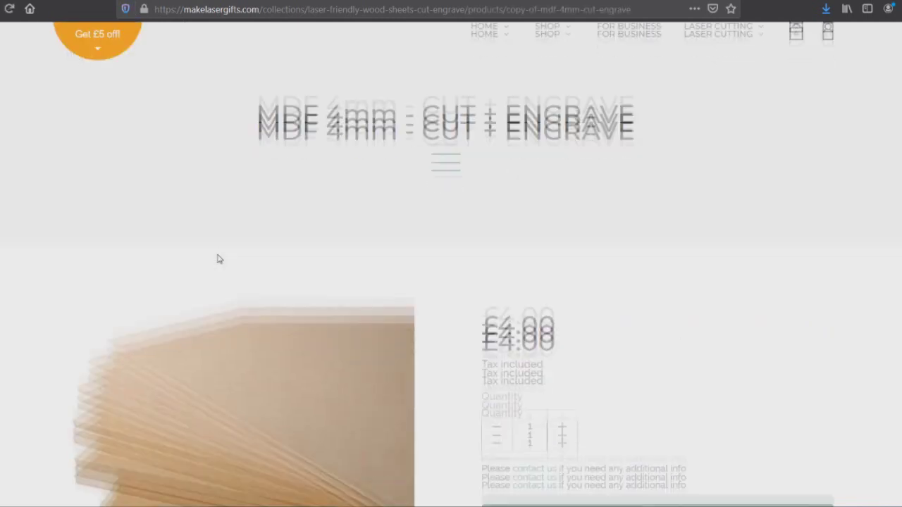
pyautogui.scroll(-2, 218, 259)
pyautogui.scroll(-2, 145, 181)
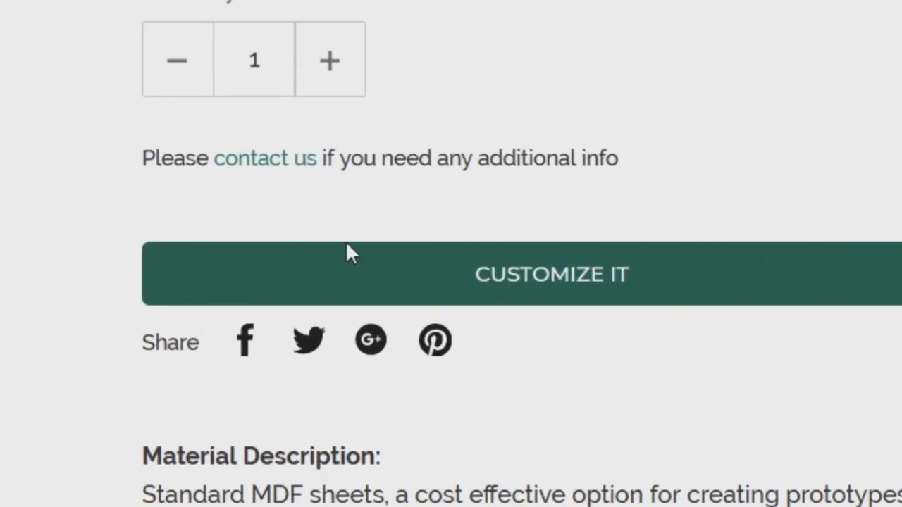
pyautogui.click(581, 276)
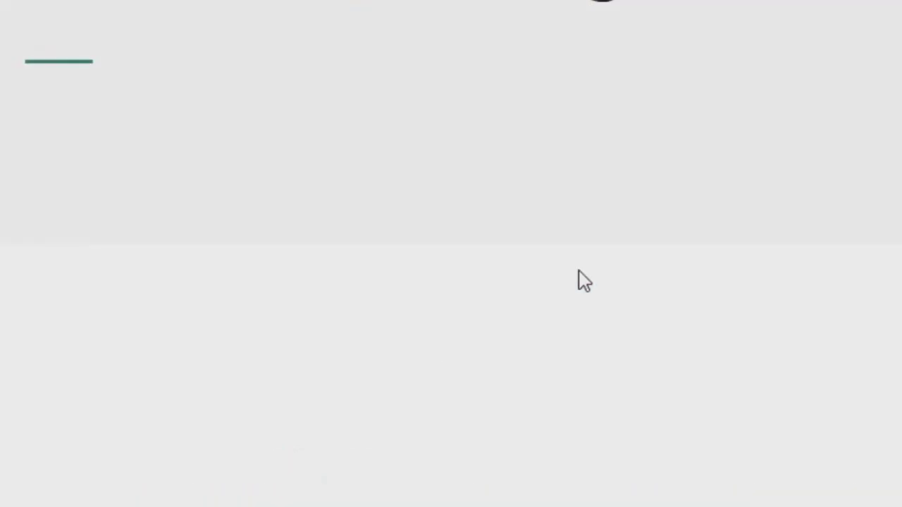
# Step: Browse the design ideas and add the landscape photo frame workshop template from Laser cutting templates to the sheet
pyautogui.scroll(-4, 670, 284)
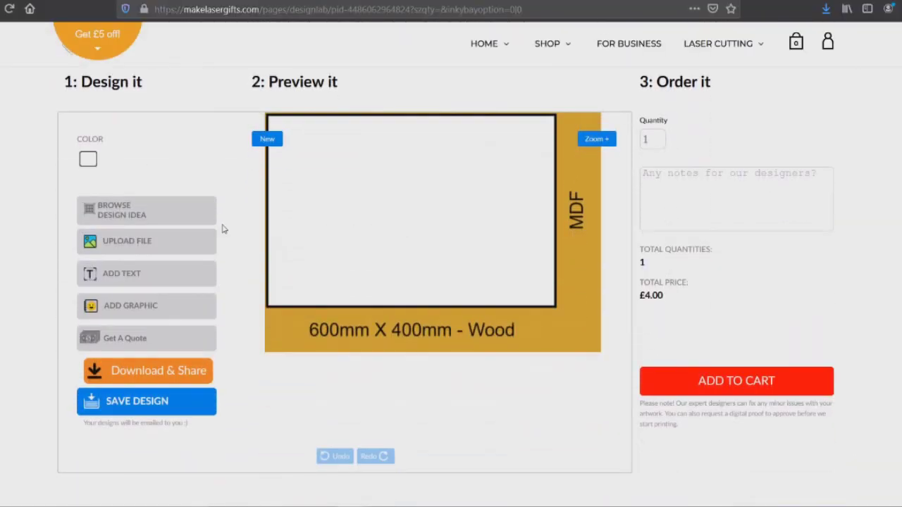
pyautogui.hotkey('ctrl', '+')
pyautogui.hotkey('ctrl', '+')
pyautogui.hotkey('ctrl', '+')
pyautogui.hotkey('ctrl', '+')
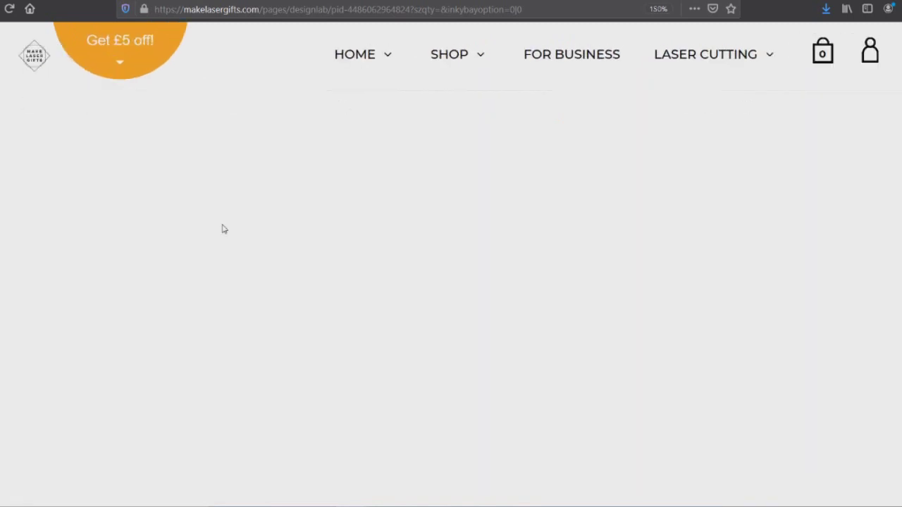
pyautogui.scroll(2, 206, 214)
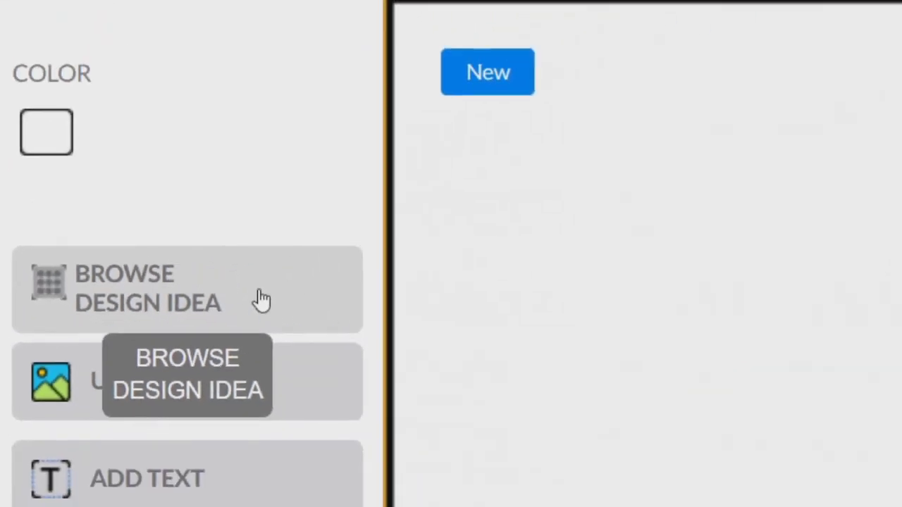
pyautogui.click(525, 314)
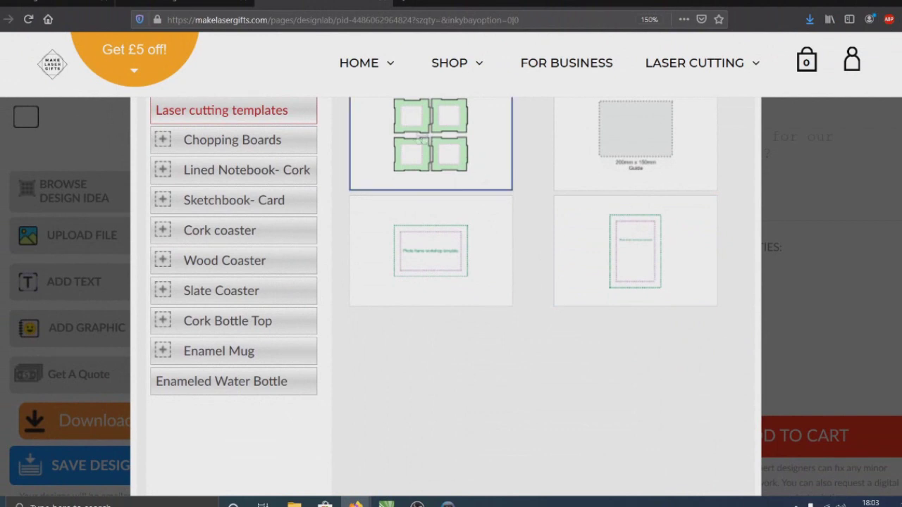
pyautogui.scroll(2, 522, 286)
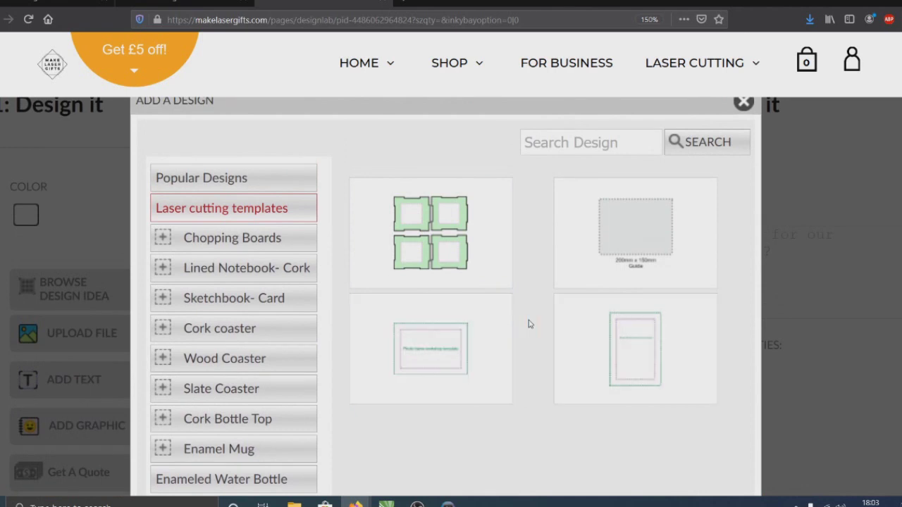
pyautogui.scroll(-2, 530, 324)
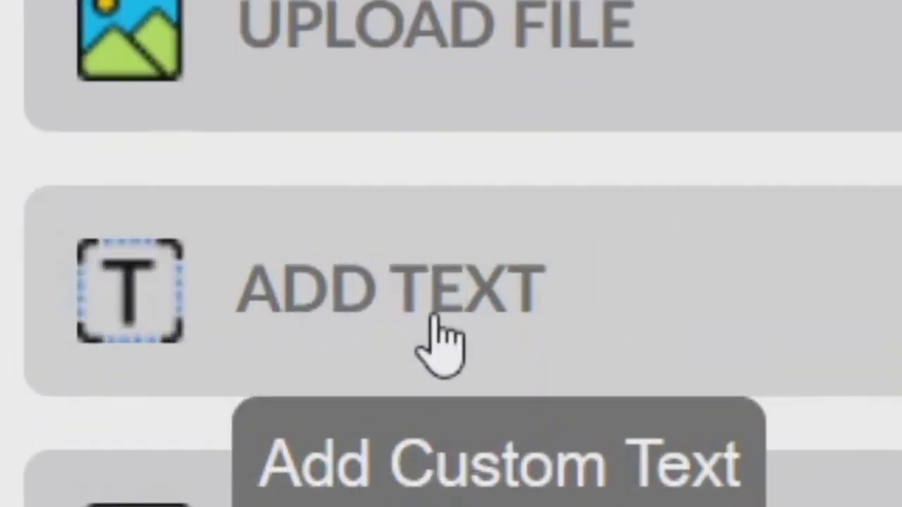
# Step: Add the custom text "The very best" and shrink it to font size 118 within the inner frame
pyautogui.click(455, 311)
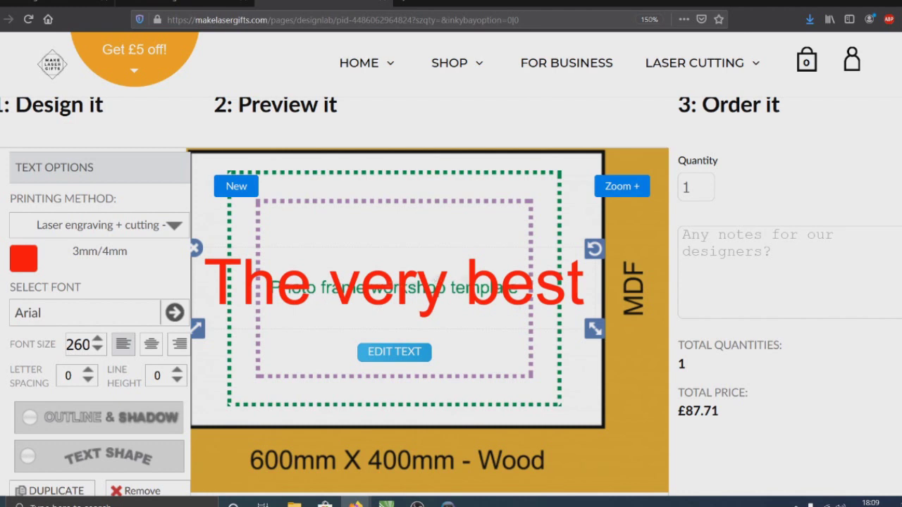
pyautogui.moveTo(200, 334)
pyautogui.mouseDown()
pyautogui.moveTo(300, 317)
pyautogui.moveTo(303, 299)
pyautogui.mouseUp()
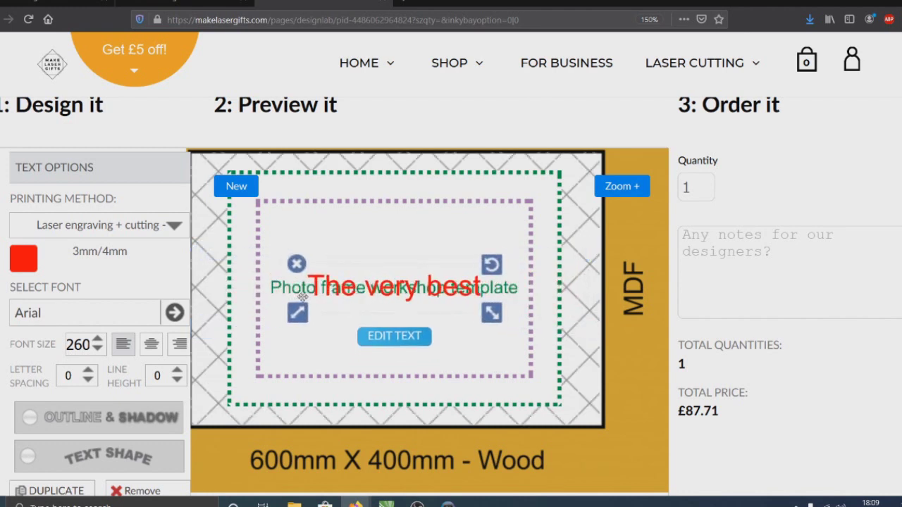
# Step: Move "The very best" up into the frame's upper border and reduce its font size to about 97
pyautogui.press('Up')
pyautogui.press('Up')
pyautogui.press('Up')
pyautogui.press('Up')
pyautogui.press('Up')
pyautogui.press('Up')
pyautogui.press('Up')
pyautogui.press('Up')
pyautogui.press('Up')
pyautogui.press('Up')
pyautogui.press('Up')
pyautogui.press('Up')
pyautogui.press('Up')
pyautogui.press('Up')
pyautogui.press('Up')
pyautogui.press('Up')
pyautogui.press('Up')
pyautogui.press('Up')
pyautogui.press('Up')
pyautogui.press('Up')
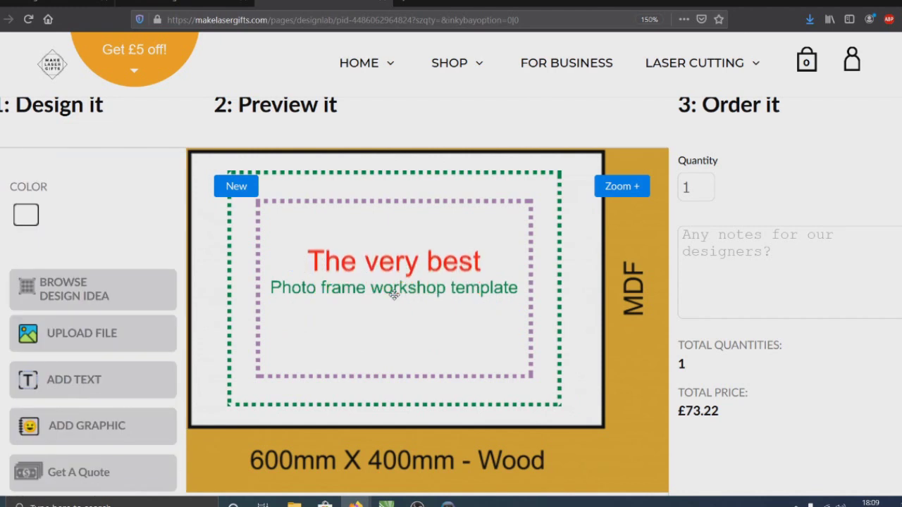
pyautogui.press('Up')
pyautogui.press('Up')
pyautogui.press('Up')
pyautogui.press('Up')
pyautogui.press('Up')
pyautogui.press('Up')
pyautogui.press('Up')
pyautogui.press('Up')
pyautogui.press('Up')
pyautogui.press('Up')
pyautogui.press('Up')
pyautogui.press('Up')
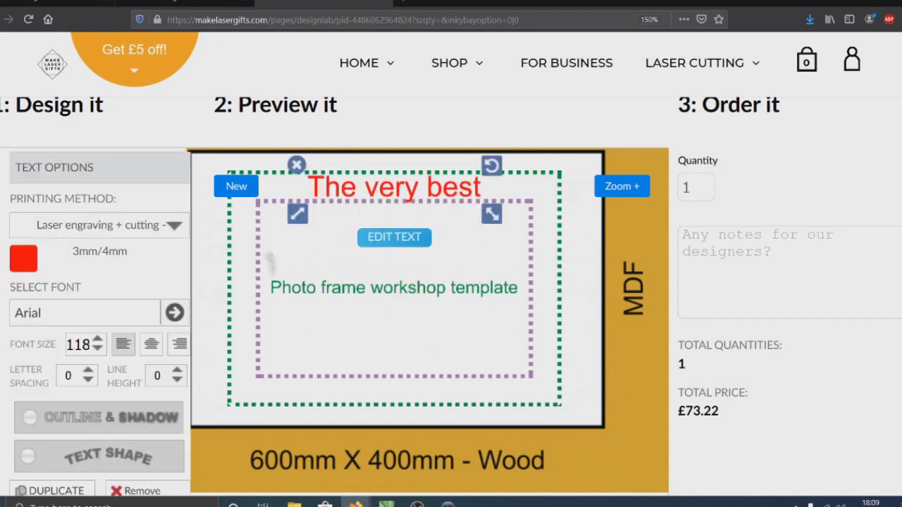
pyautogui.moveTo(296, 217)
pyautogui.mouseDown()
pyautogui.moveTo(308, 209)
pyautogui.moveTo(316, 219)
pyautogui.mouseUp()
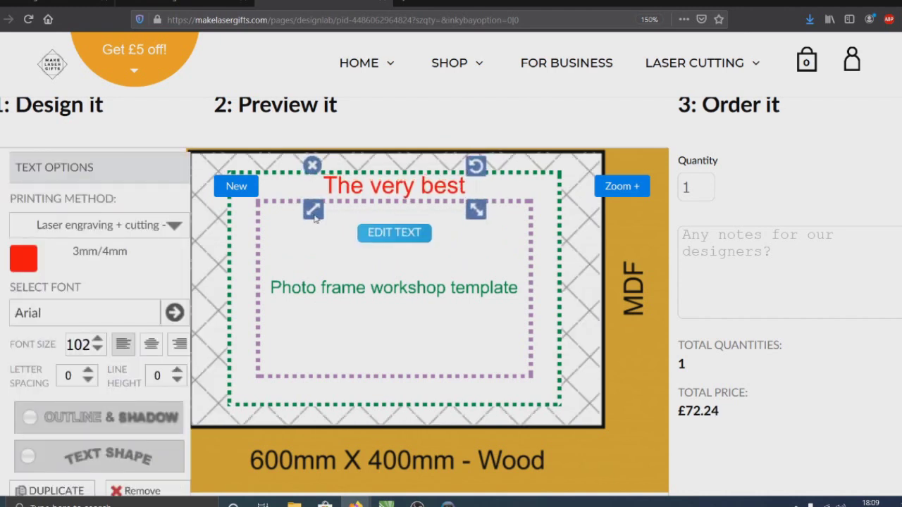
pyautogui.moveTo(316, 218); pyautogui.dragTo(315, 218)
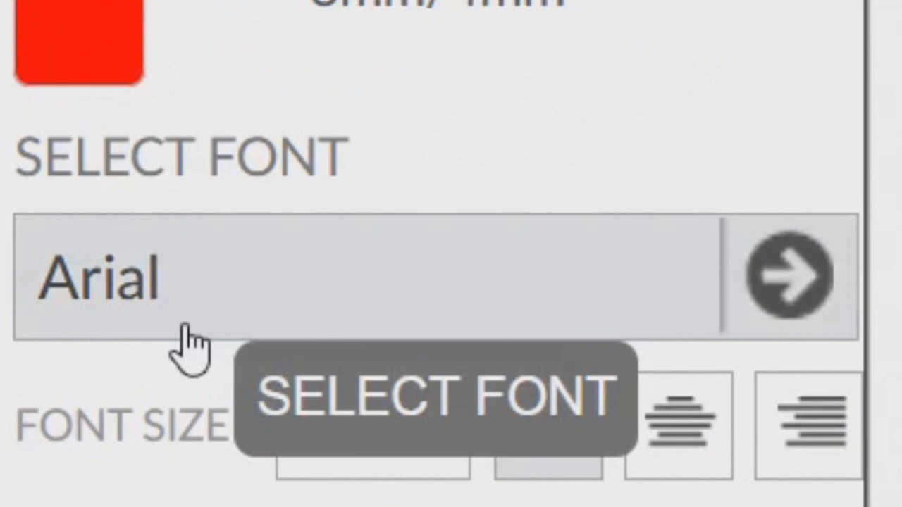
# Step: Change the font of "The very best" to College from the College font category
pyautogui.click(185, 344)
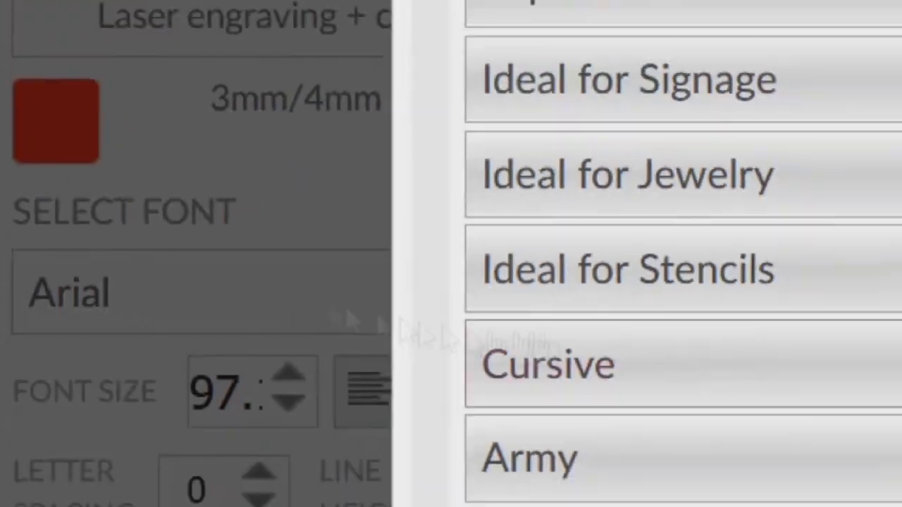
pyautogui.scroll(-2, 348, 394)
pyautogui.click(348, 393)
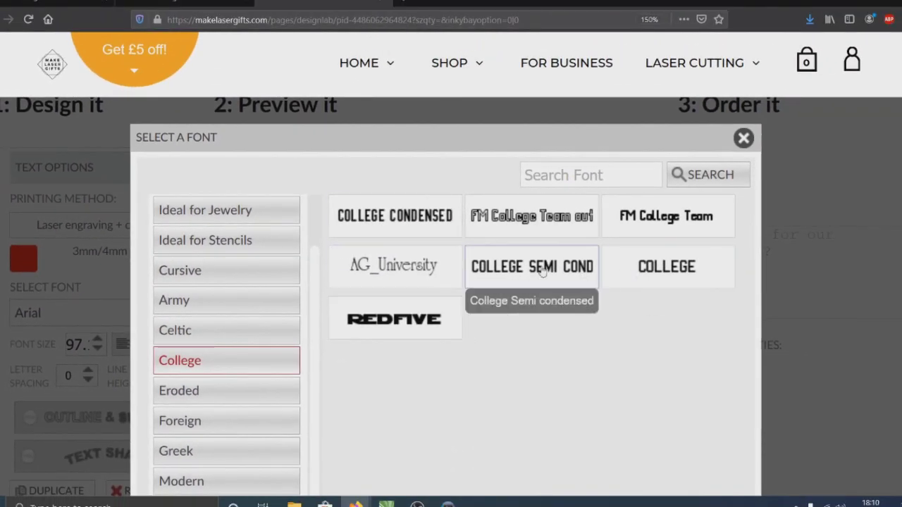
pyautogui.click(614, 280)
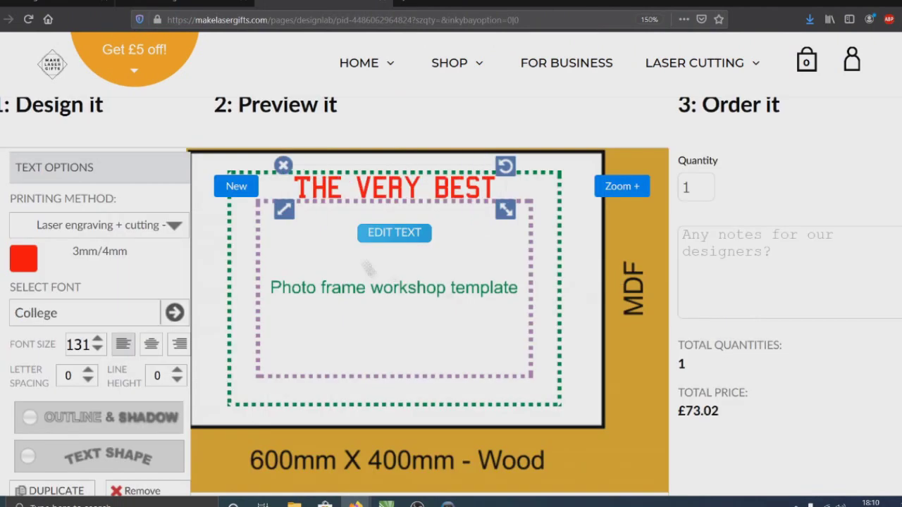
# Step: Shrink the "The very best" text to fit the frame's upper border and set its colour to black, Engrave 100%
pyautogui.moveTo(293, 210); pyautogui.dragTo(298, 212)
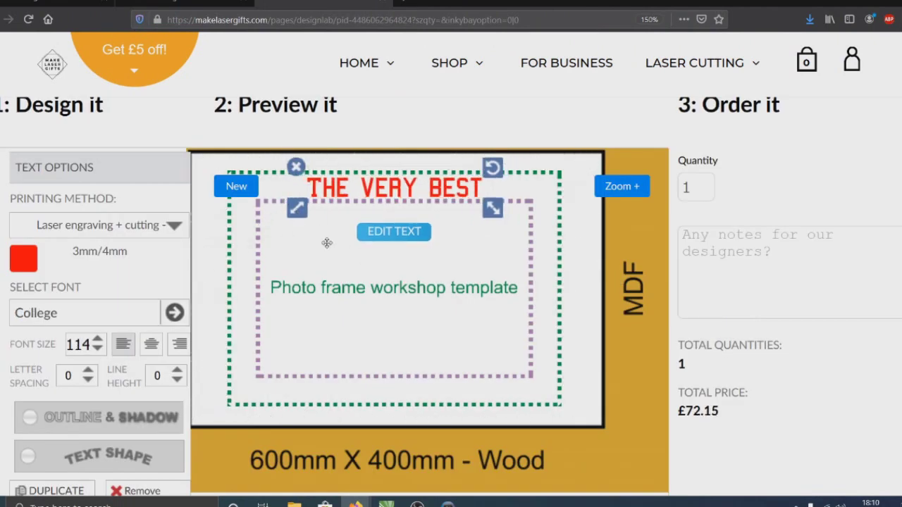
pyautogui.moveTo(299, 217); pyautogui.dragTo(288, 261)
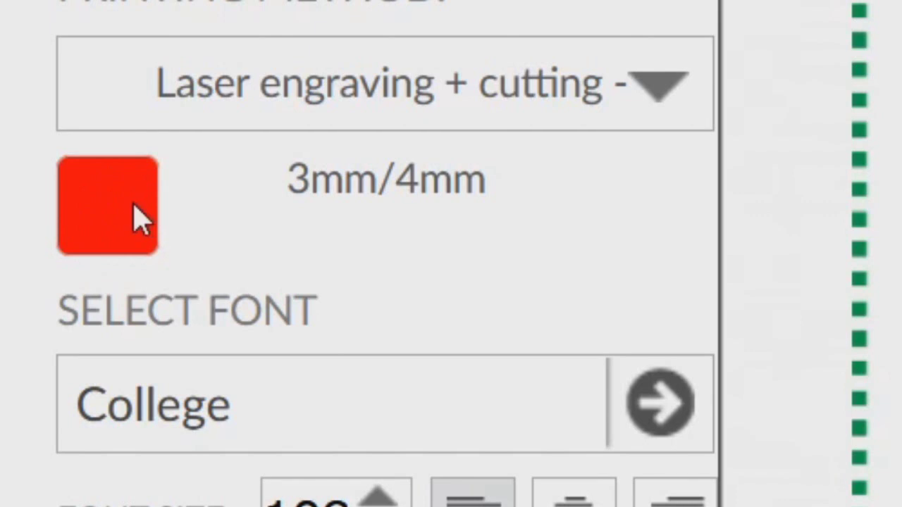
pyautogui.click(138, 219)
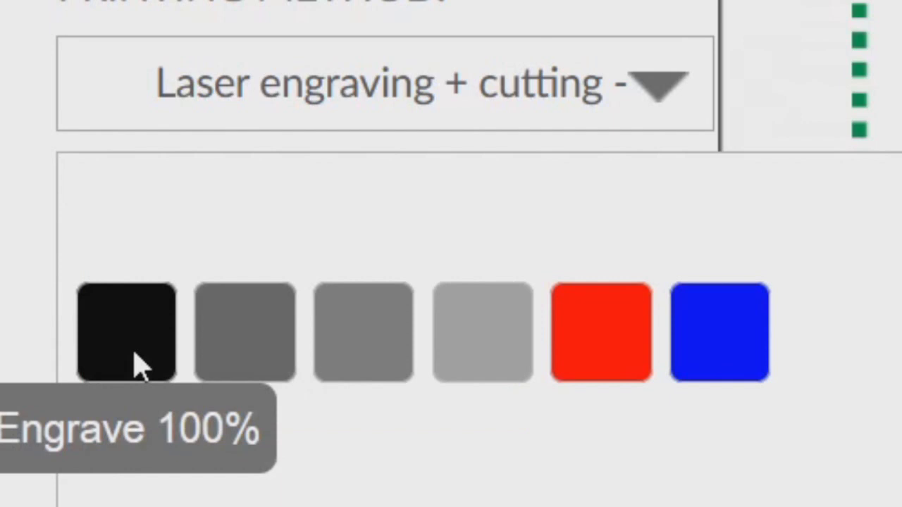
pyautogui.click(137, 365)
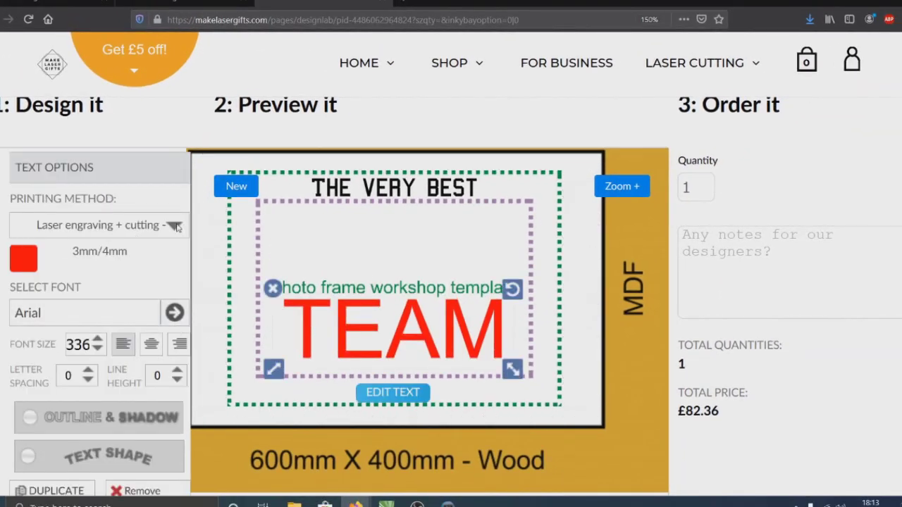
# Step: Change the TEAM text's font to College and move it down until its base sits on the frame's lower outer edge
pyautogui.click(113, 315)
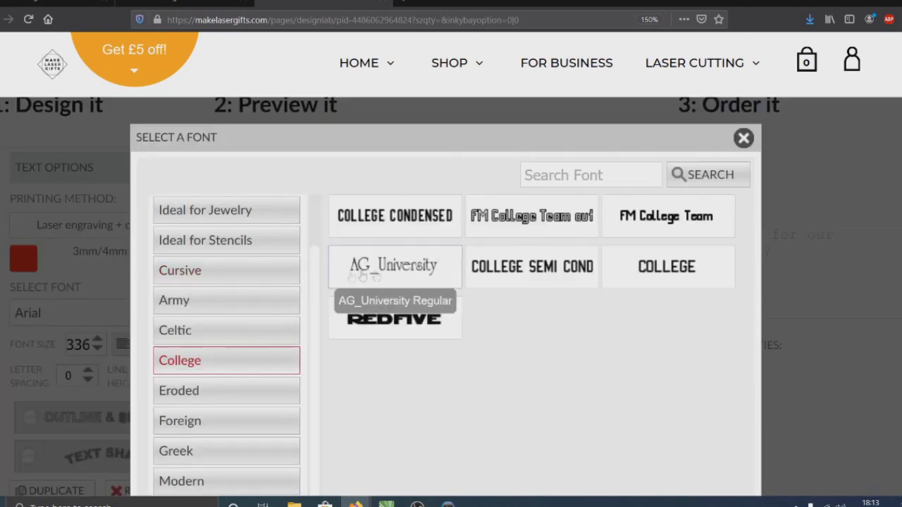
pyautogui.click(624, 278)
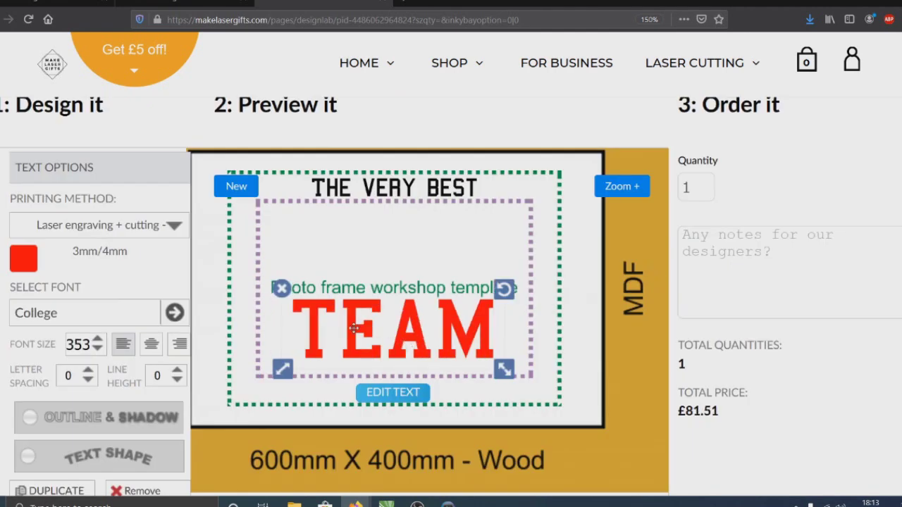
pyautogui.scroll(-2, 356, 325)
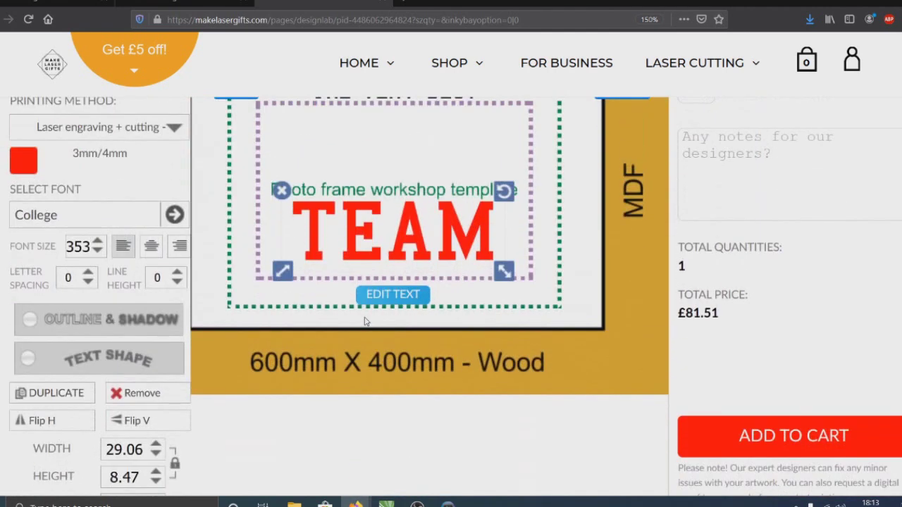
pyautogui.click(364, 322)
pyautogui.click(364, 321)
pyautogui.click(364, 321)
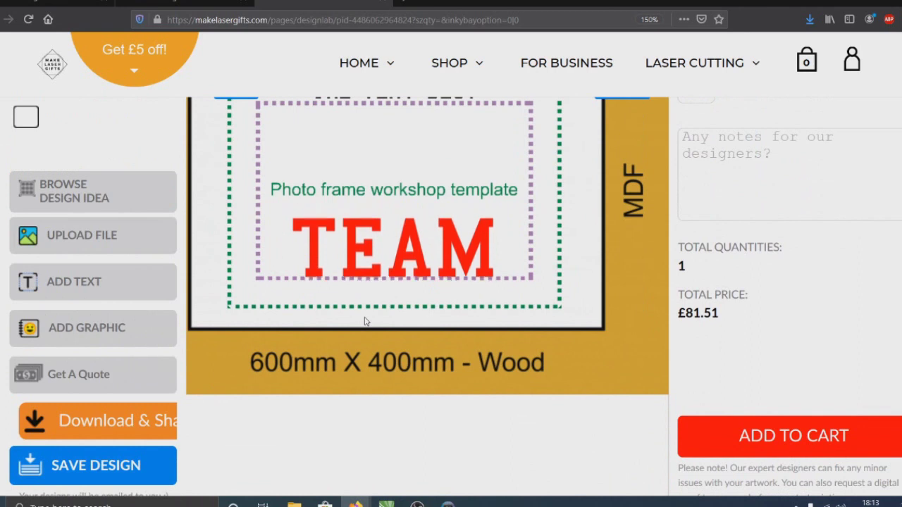
pyautogui.click(365, 322)
pyautogui.click(365, 321)
pyautogui.click(365, 321)
pyautogui.click(365, 321)
pyautogui.click(365, 321)
pyautogui.click(366, 322)
pyautogui.click(364, 321)
pyautogui.click(365, 321)
pyautogui.click(365, 321)
pyautogui.click(364, 321)
pyautogui.click(364, 322)
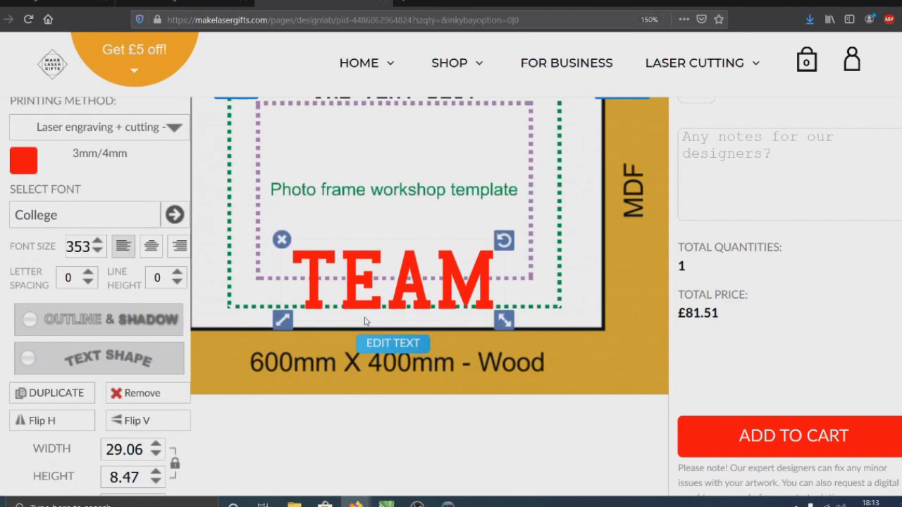
pyautogui.click(364, 321)
pyautogui.click(365, 322)
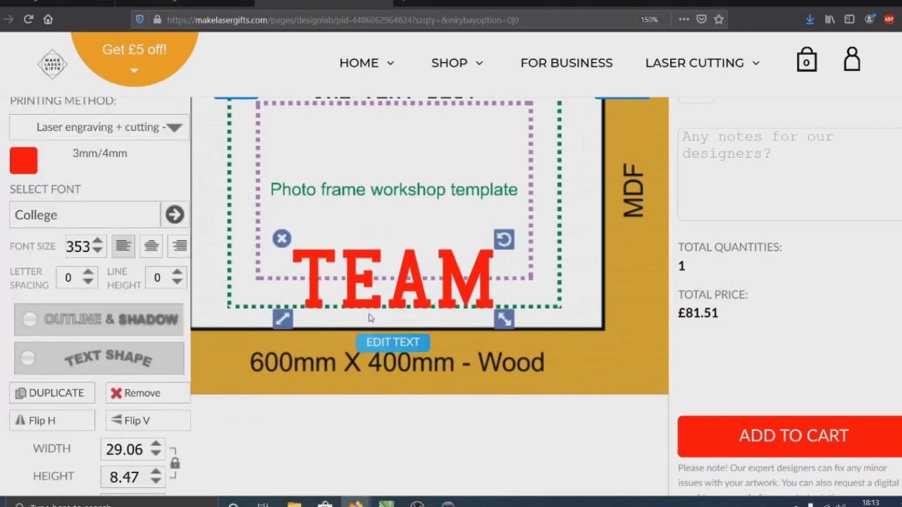
# Step: Shrink the TEAM text slightly while keeping its base on the frame's lower outer edge
pyautogui.scroll(-2, 369, 316)
pyautogui.scroll(4, 372, 308)
pyautogui.scroll(-3, 373, 308)
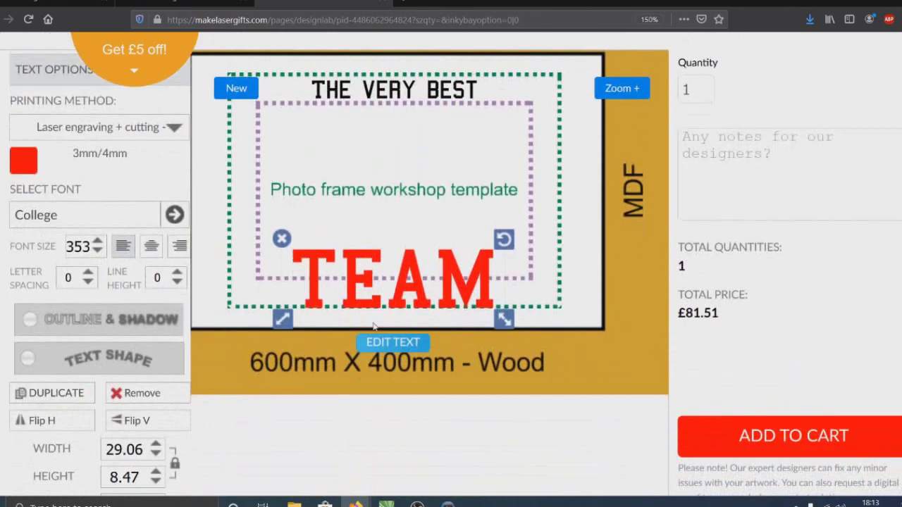
pyautogui.moveTo(289, 331); pyautogui.dragTo(311, 315)
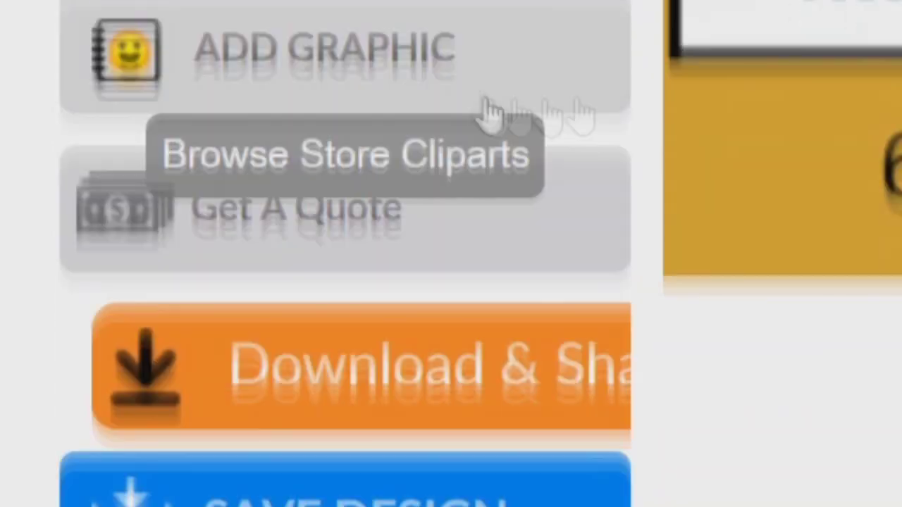
# Step: Open the graphics library and show the Complex Shapes category among the Shapes that are ideal for cutting
pyautogui.click(409, 388)
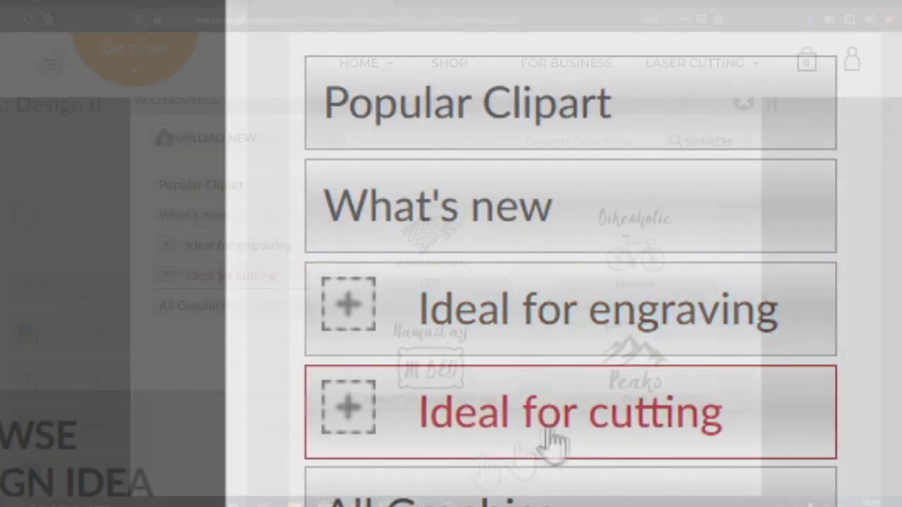
pyautogui.click(550, 433)
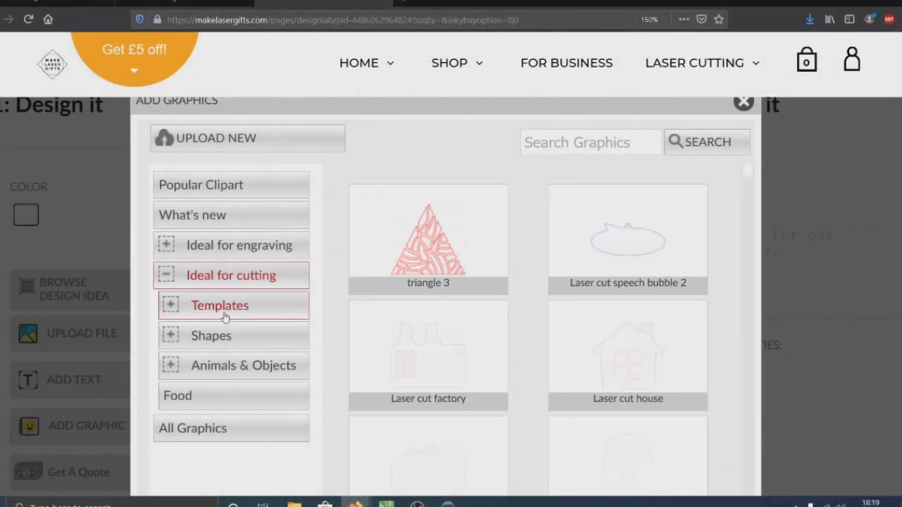
pyautogui.click(181, 347)
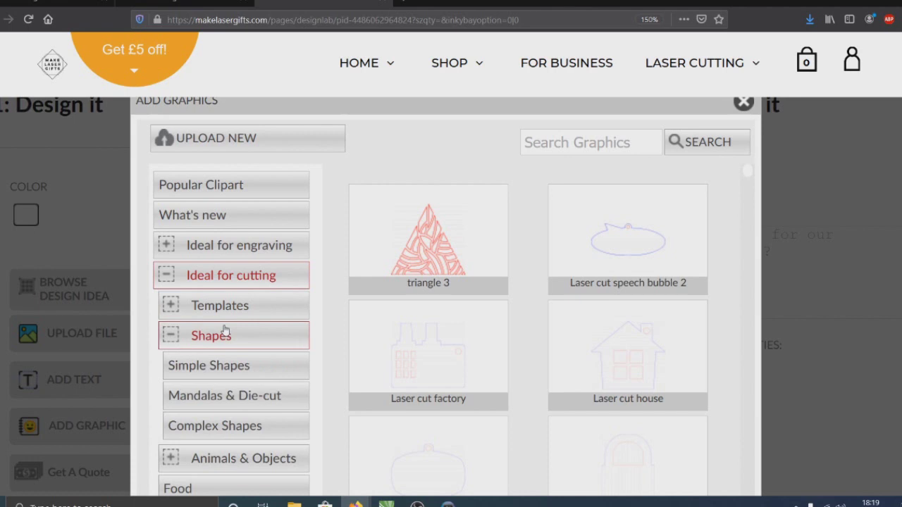
pyautogui.scroll(-2, 227, 334)
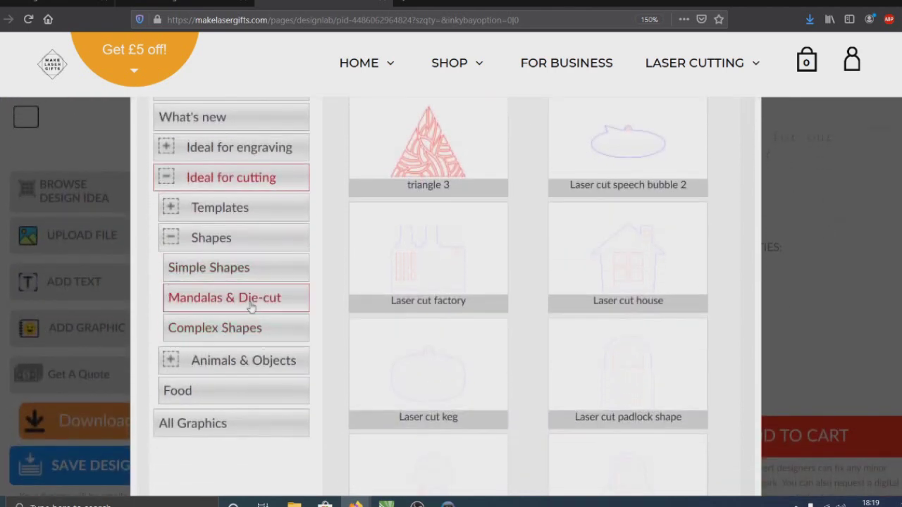
pyautogui.click(248, 331)
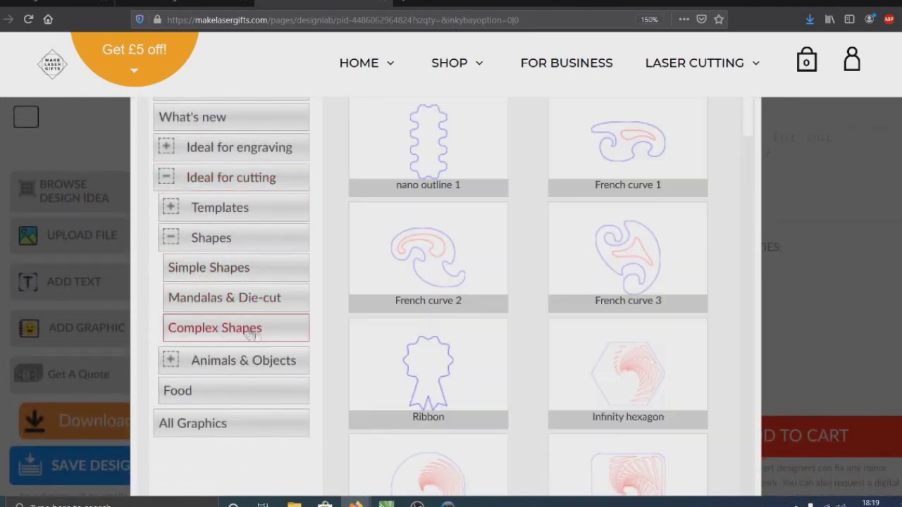
# Step: Add the "shield 2" graphic to the design and move it to the right side of the frame
pyautogui.scroll(-5, 520, 251)
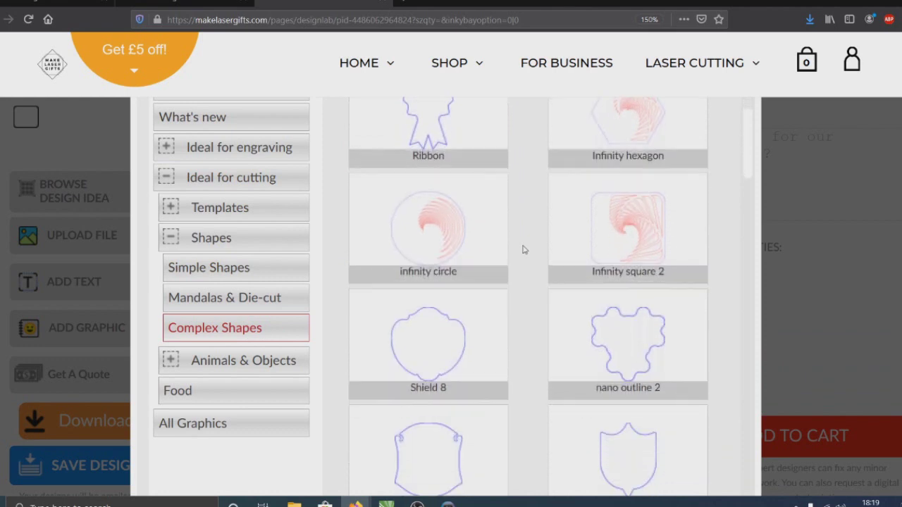
pyautogui.scroll(-2, 523, 251)
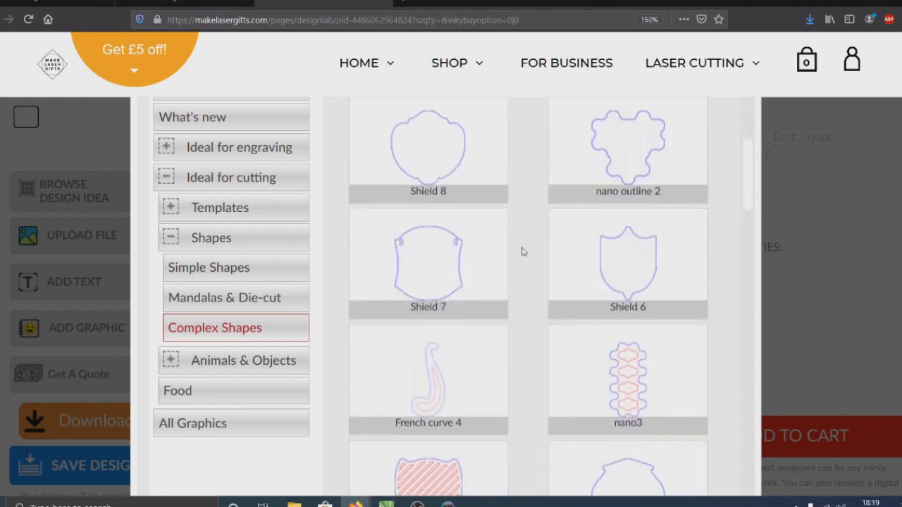
pyautogui.scroll(-1, 523, 252)
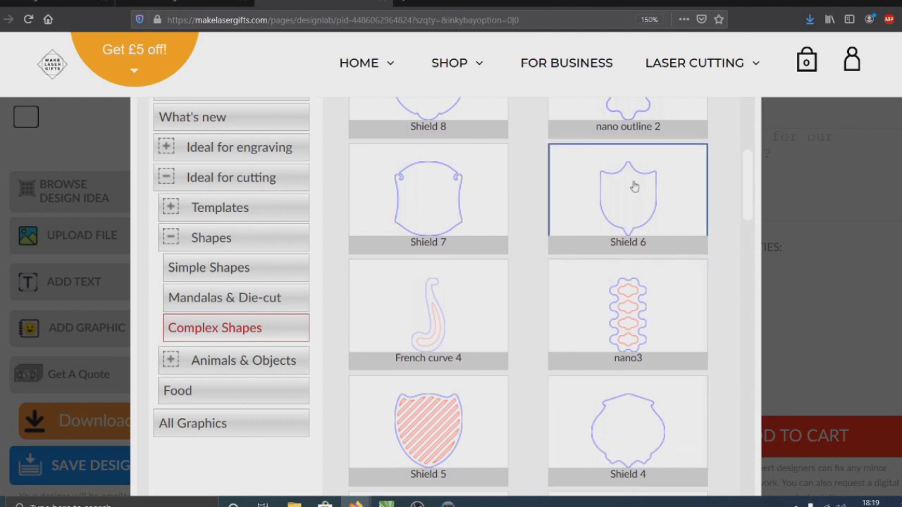
pyautogui.scroll(-3, 613, 201)
pyautogui.scroll(-2, 587, 252)
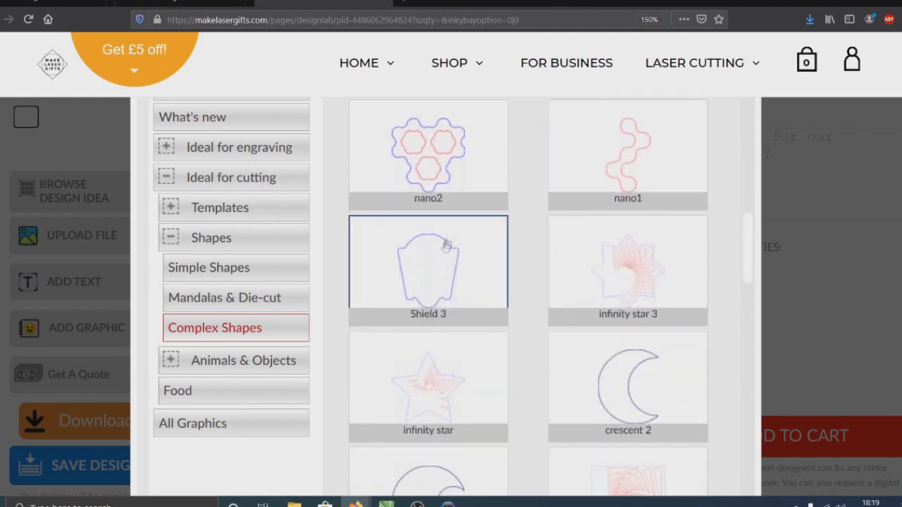
pyautogui.scroll(-8, 457, 262)
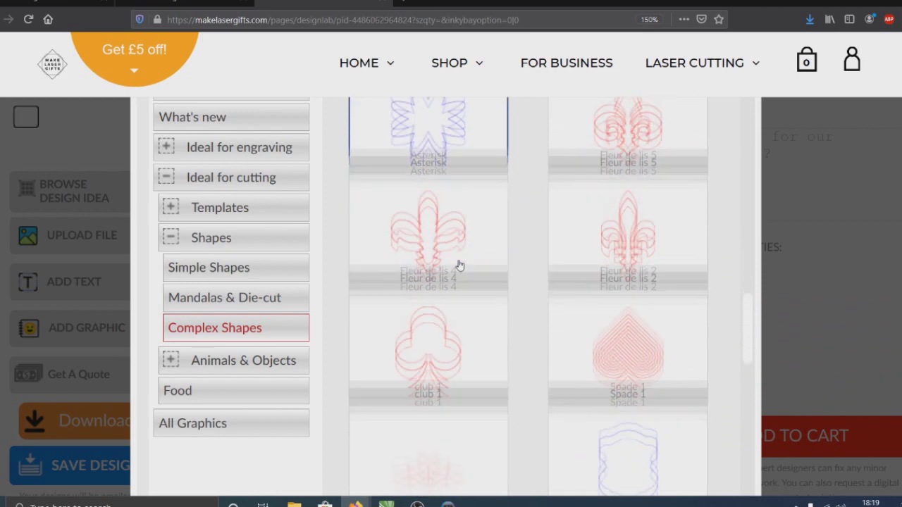
pyautogui.scroll(-3, 459, 265)
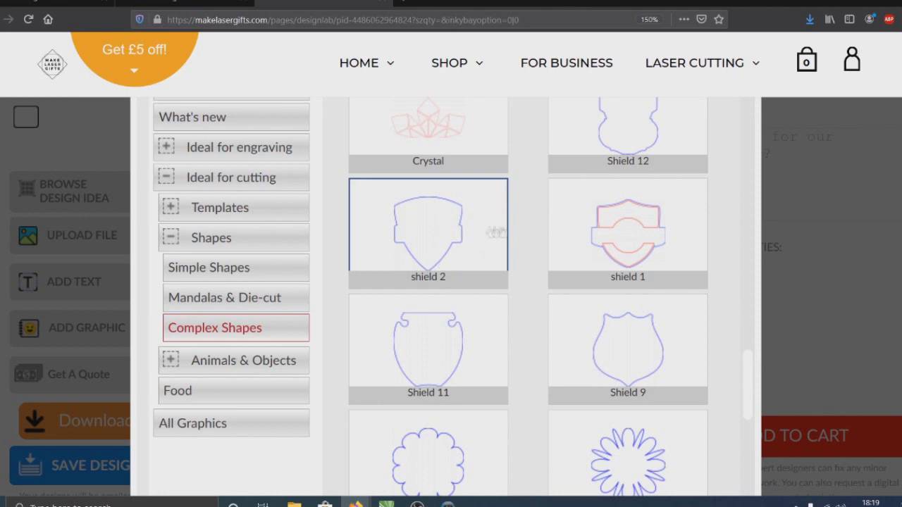
pyautogui.click(465, 230)
pyautogui.moveTo(399, 233); pyautogui.dragTo(519, 264)
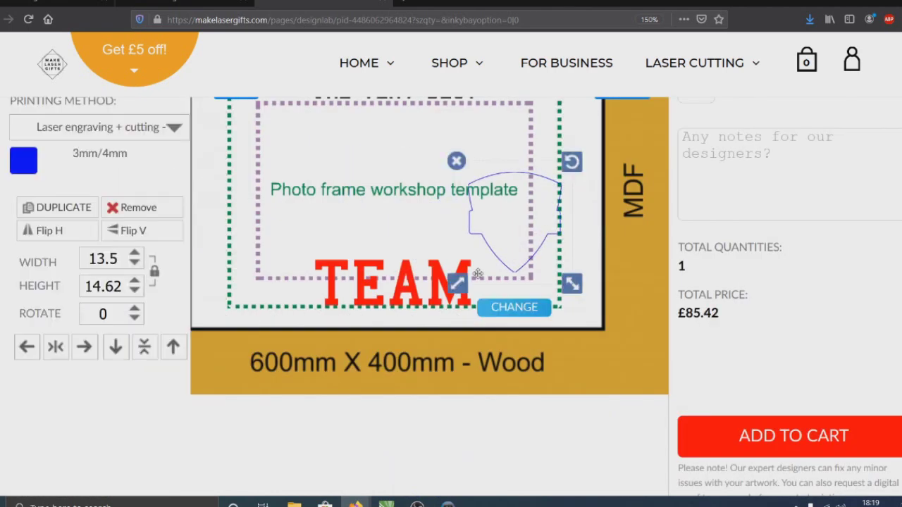
# Step: Look at the engraving and cutting colours available for the shield
pyautogui.scroll(2, 435, 339)
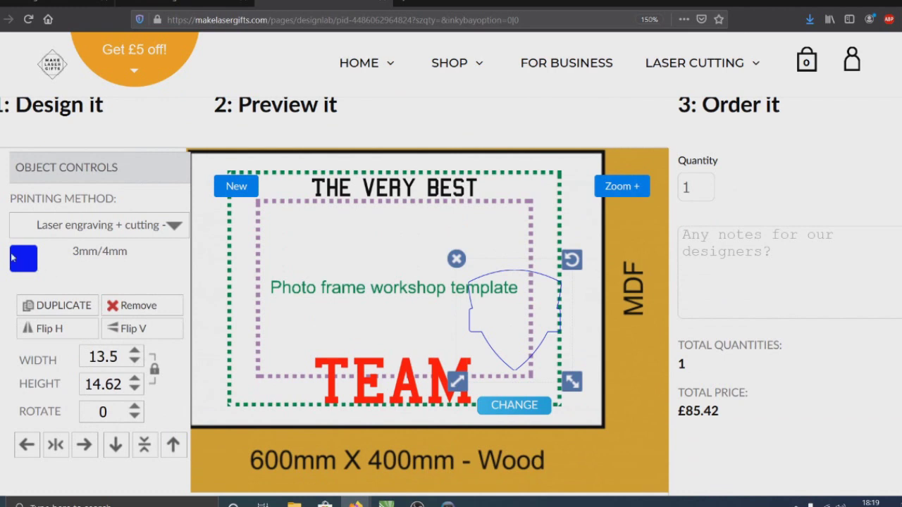
pyautogui.click(33, 259)
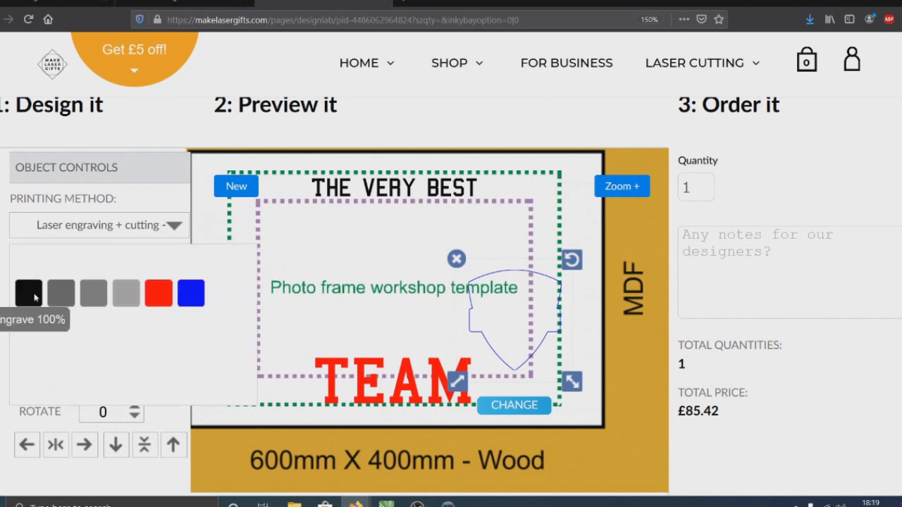
pyautogui.click(5, 255)
# Step: Resize the shield to about 11.34 wide by 12.28 high and place it over the frame's lower right corner
pyautogui.click(493, 346)
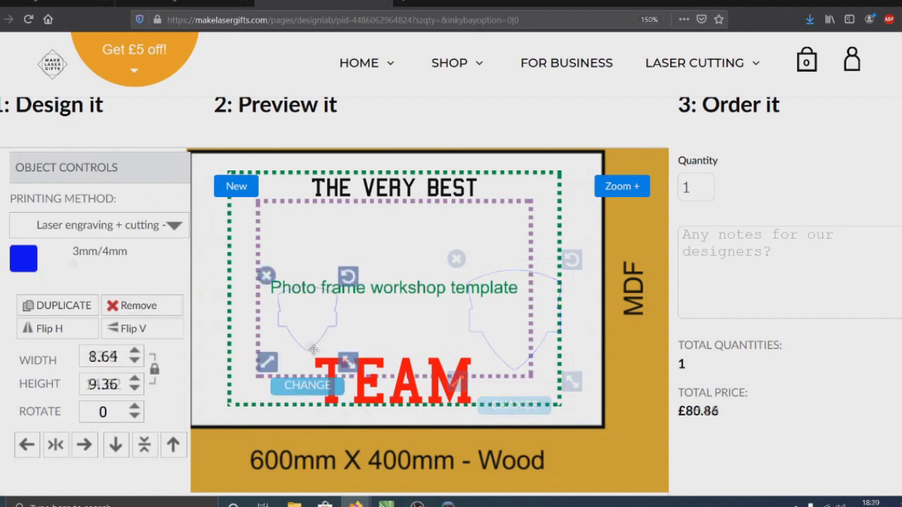
pyautogui.moveTo(313, 350); pyautogui.dragTo(541, 414)
pyautogui.moveTo(498, 443); pyautogui.dragTo(498, 443)
pyautogui.moveTo(557, 416); pyautogui.dragTo(551, 399)
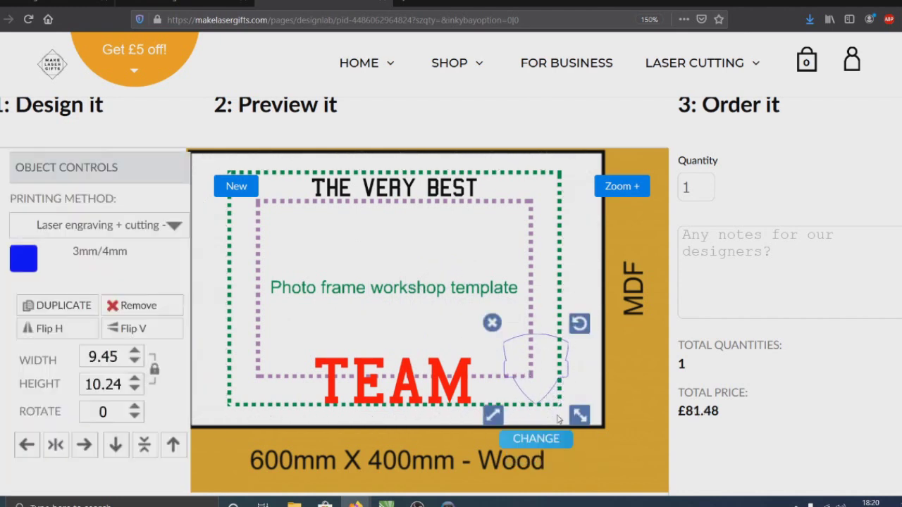
pyautogui.click(493, 417)
pyautogui.moveTo(492, 417); pyautogui.dragTo(491, 421)
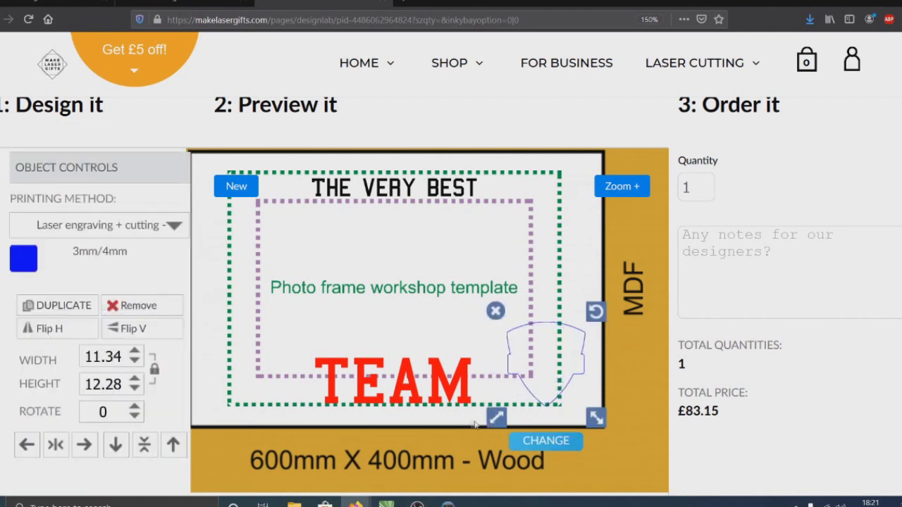
pyautogui.click(572, 268)
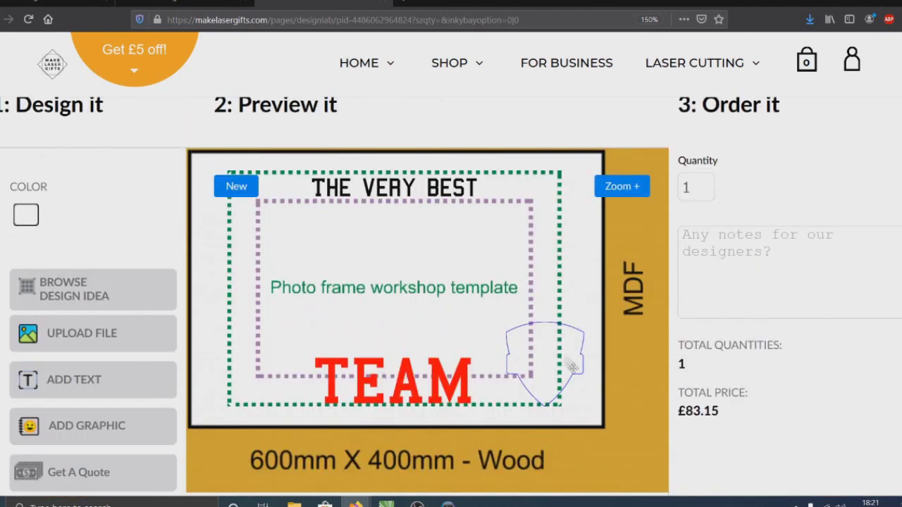
# Step: Show the Sports illustrations in the graphics library, within the Sports and Hobbies group that is ideal for engraving
pyautogui.click(78, 431)
pyautogui.click(166, 276)
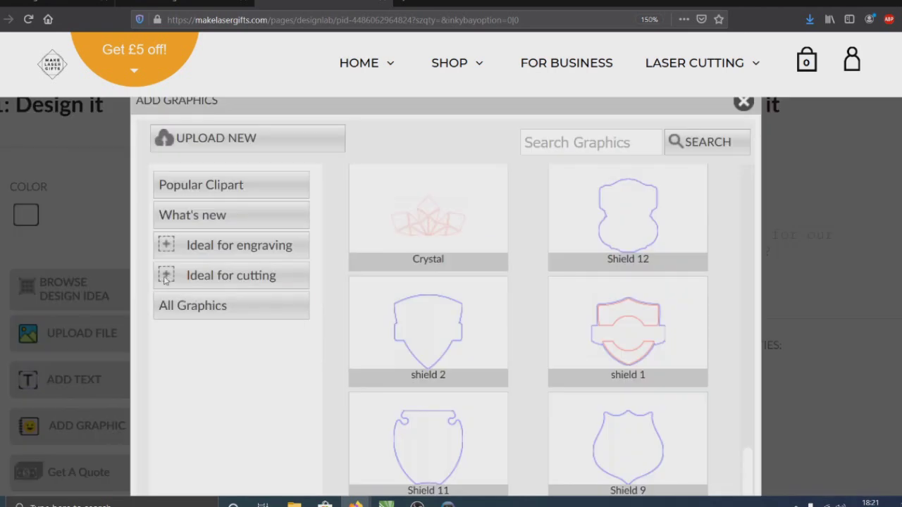
pyautogui.click(166, 246)
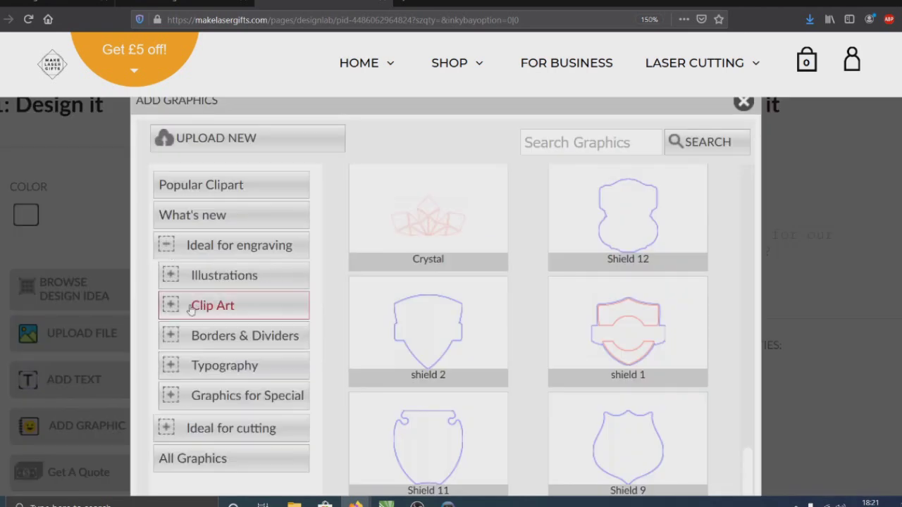
pyautogui.scroll(-2, 167, 296)
pyautogui.scroll(2, 192, 312)
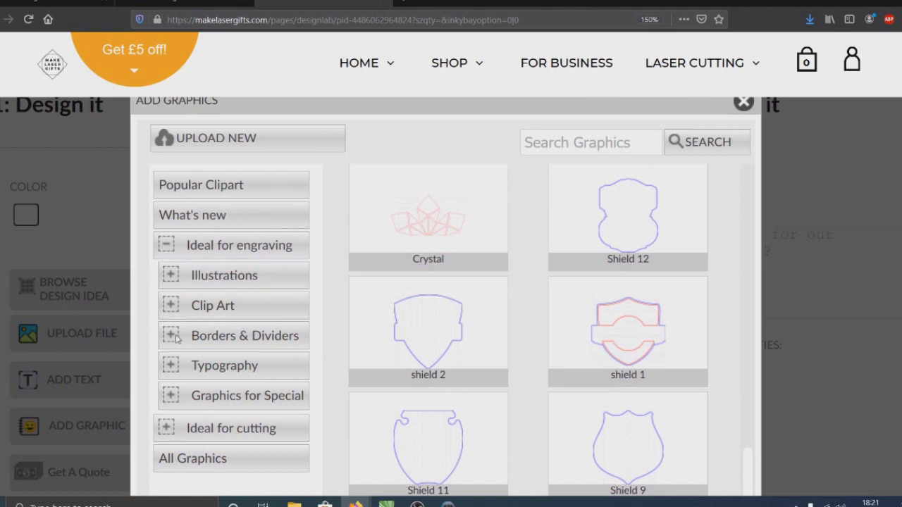
pyautogui.click(171, 276)
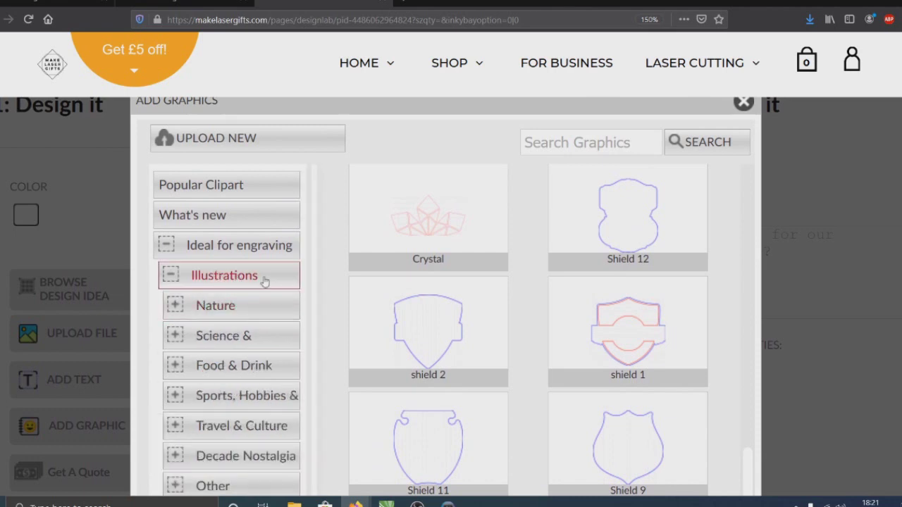
pyautogui.scroll(-3, 257, 310)
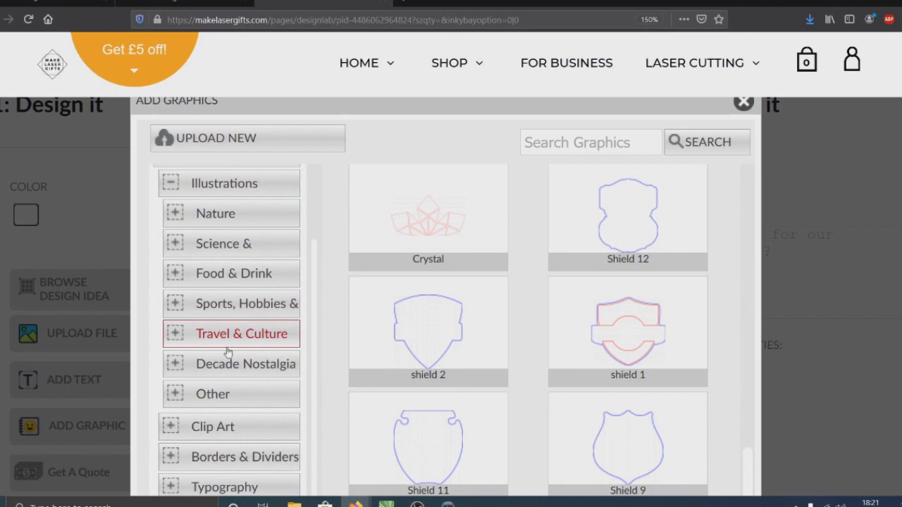
pyautogui.click(210, 317)
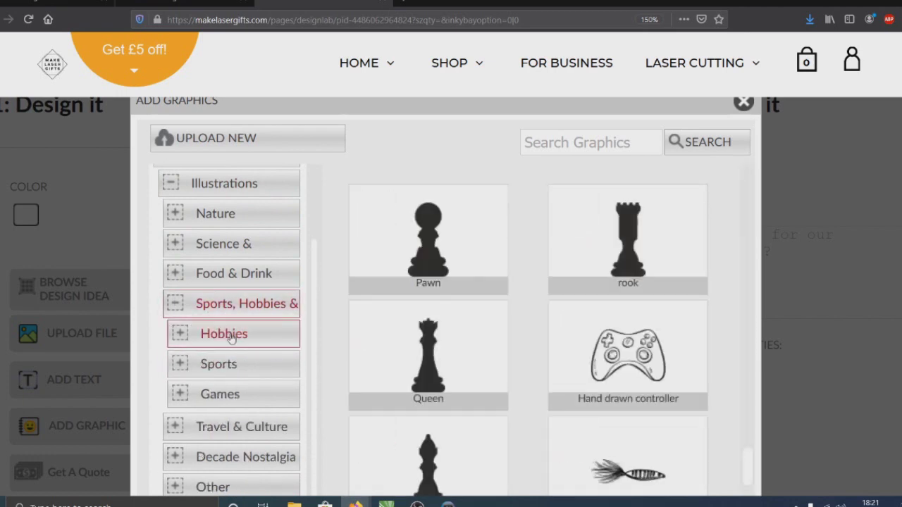
pyautogui.click(217, 364)
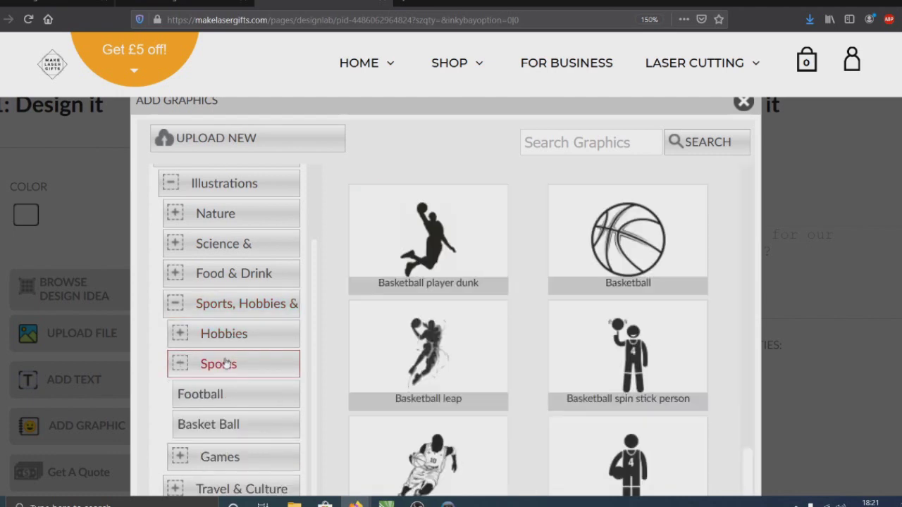
# Step: Add the Football graphic from the Sports illustrations to the design
pyautogui.scroll(-2, 219, 363)
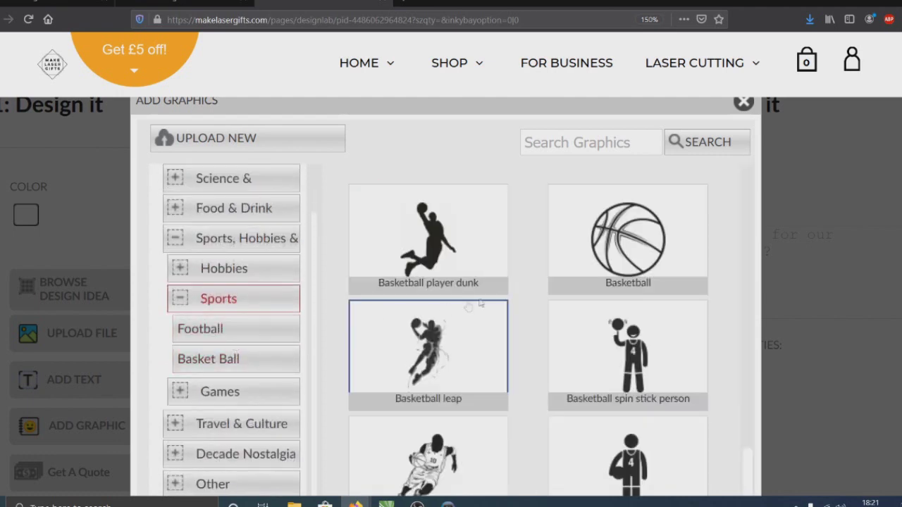
pyautogui.scroll(-3, 481, 303)
pyautogui.scroll(-5, 481, 303)
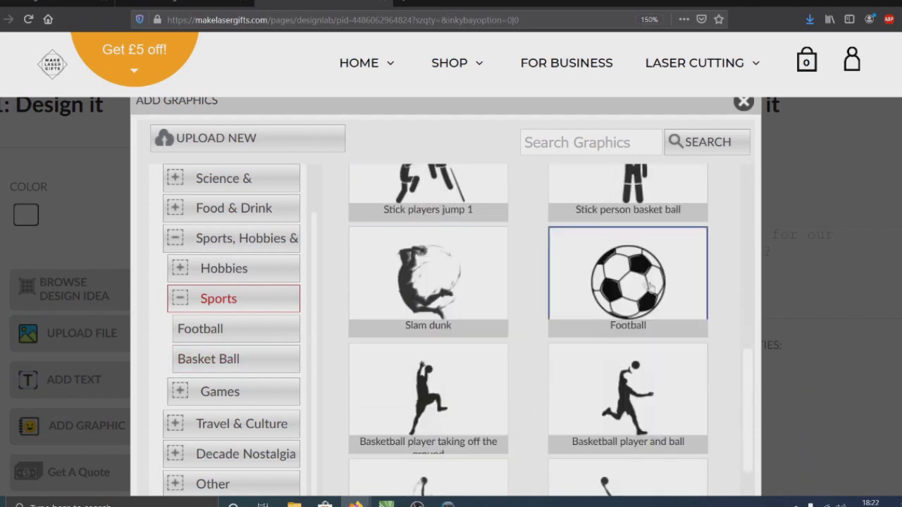
pyautogui.click(652, 289)
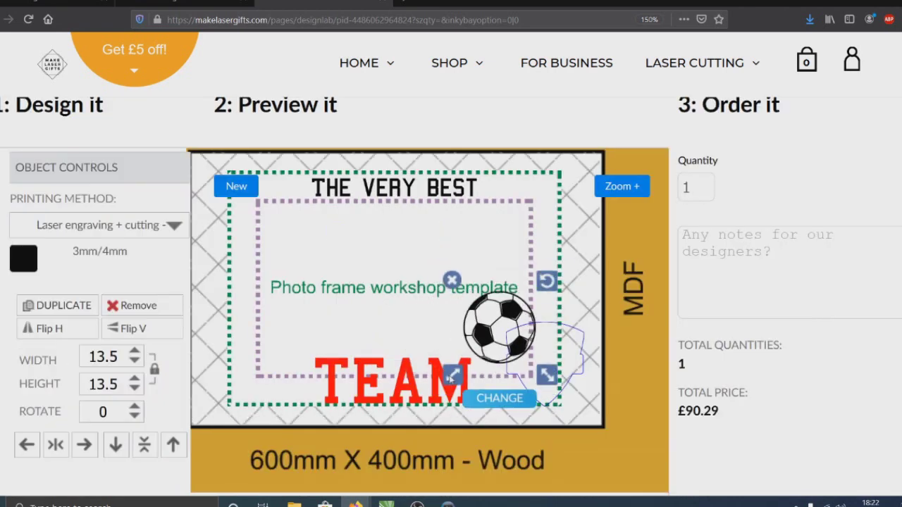
# Step: Centre the football inside the shield and scale it to about 7.56 by 7.56
pyautogui.scroll(-2, 451, 282)
pyautogui.moveTo(514, 298); pyautogui.dragTo(526, 258)
pyautogui.click(544, 244)
pyautogui.scroll(2, 540, 378)
pyautogui.click(539, 378)
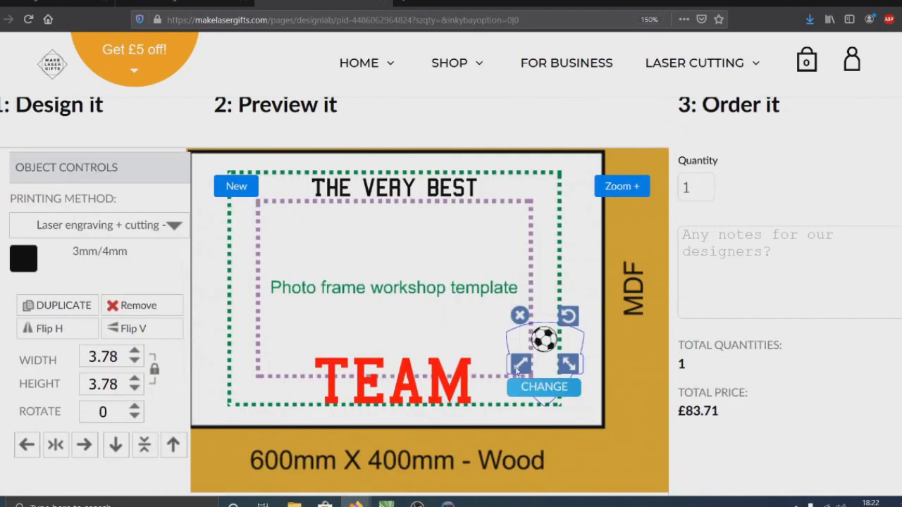
pyautogui.moveTo(520, 365); pyautogui.dragTo(515, 388)
pyautogui.click(525, 375)
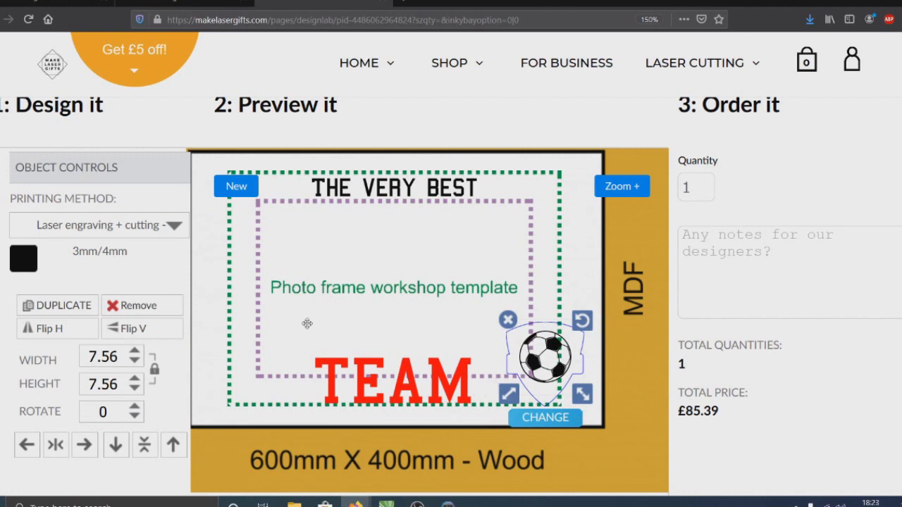
pyautogui.click(219, 399)
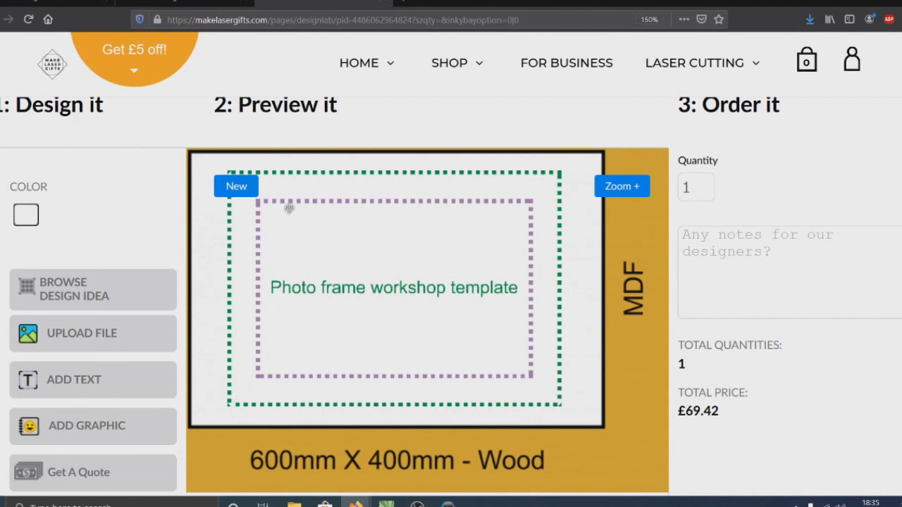
# Step: Add the Square graphic from the Simple Shapes category that is ideal for cutting
pyautogui.click(111, 428)
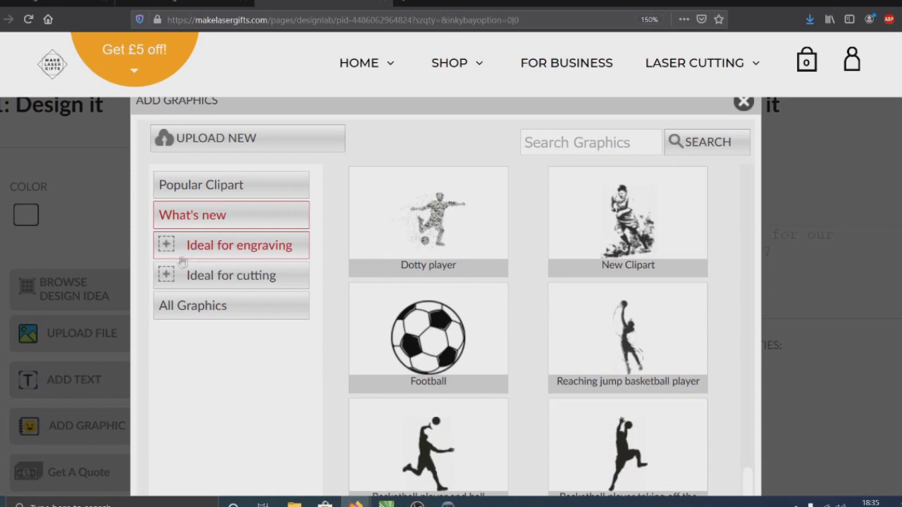
pyautogui.click(167, 275)
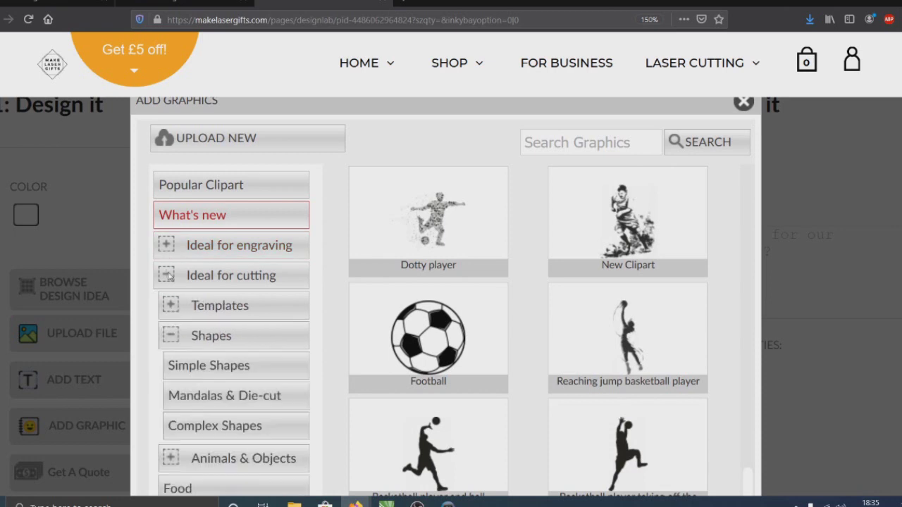
pyautogui.scroll(-3, 212, 370)
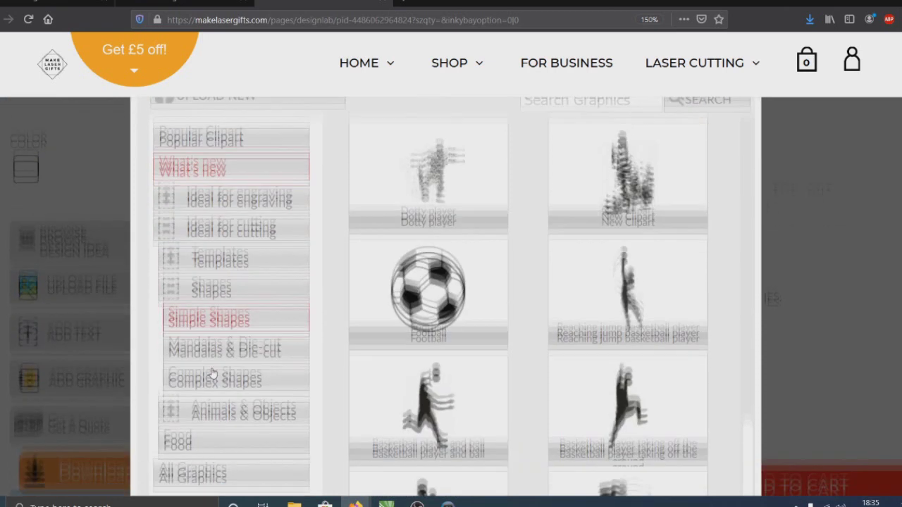
pyautogui.click(235, 279)
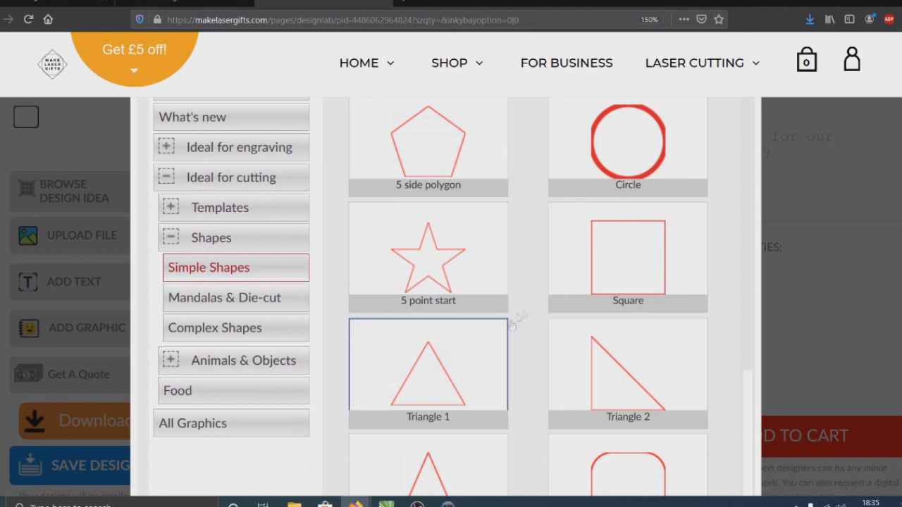
pyautogui.click(649, 279)
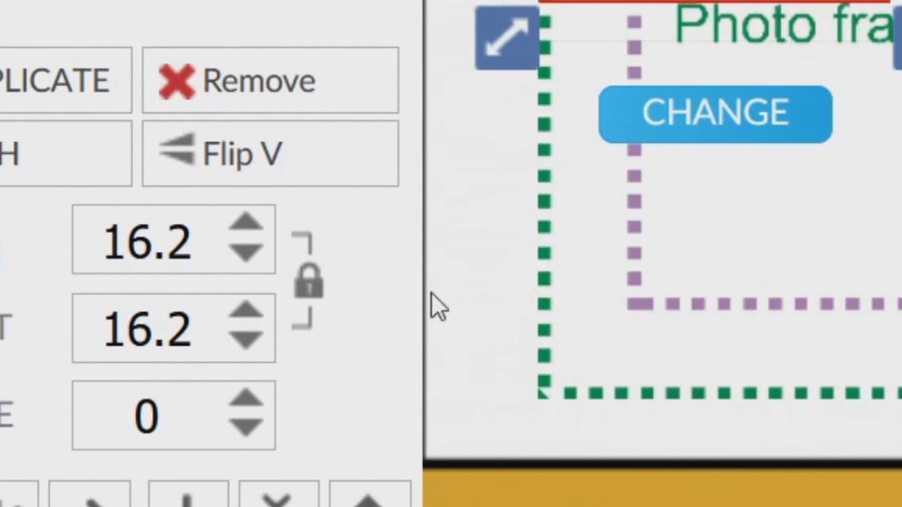
# Step: Unlock the square's proportions and resize it to about 24.04 wide by 34.3 high over the left half of the green outline
pyautogui.click(316, 310)
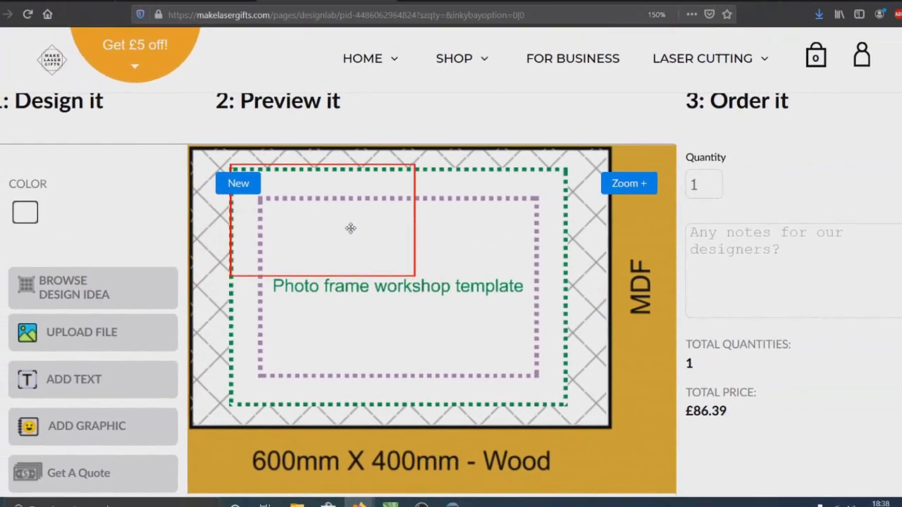
pyautogui.click(350, 227)
pyautogui.moveTo(320, 292); pyautogui.dragTo(299, 355)
pyautogui.moveTo(421, 284); pyautogui.dragTo(411, 284)
pyautogui.moveTo(319, 403); pyautogui.dragTo(320, 406)
pyautogui.moveTo(318, 364); pyautogui.dragTo(320, 370)
pyautogui.moveTo(320, 412); pyautogui.dragTo(313, 386)
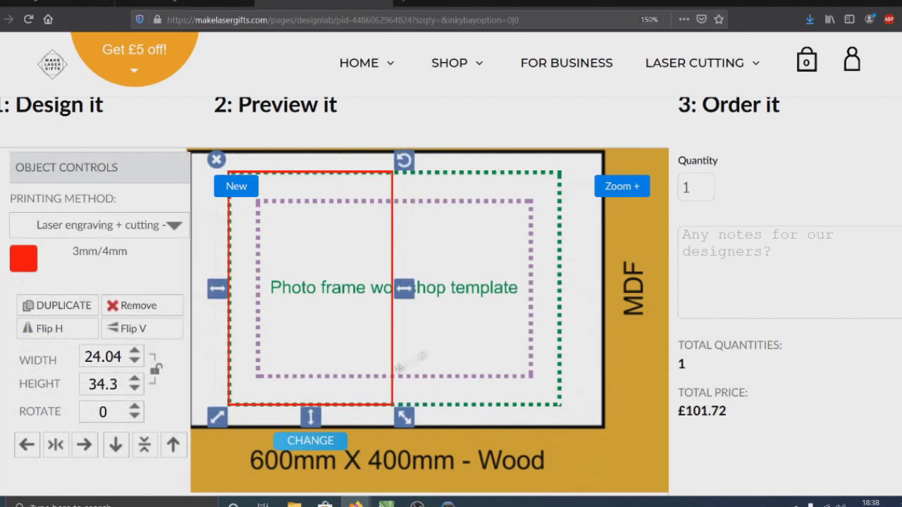
pyautogui.click(552, 293)
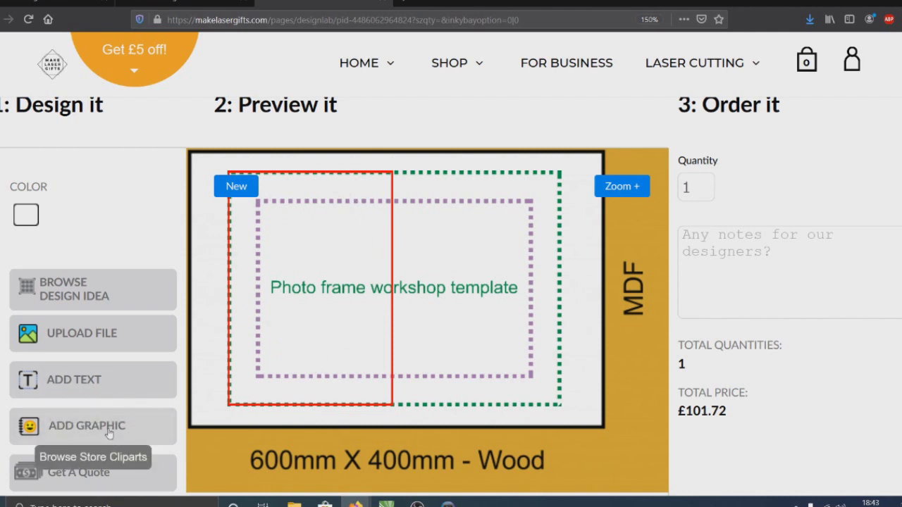
# Step: Add the "mermaid with seahorse" graphic from the What's new category and place it inside the red rectangle
pyautogui.click(106, 427)
pyautogui.click(204, 215)
pyautogui.scroll(-10, 423, 317)
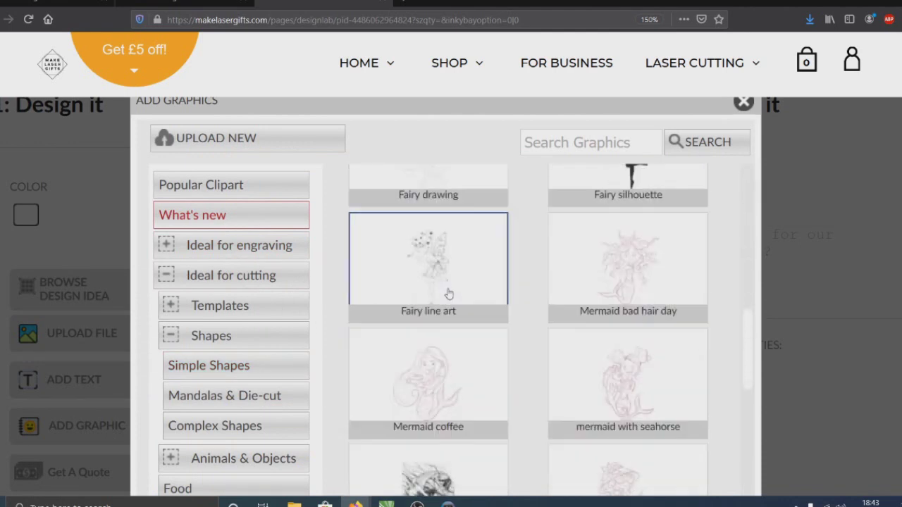
pyautogui.scroll(-5, 449, 294)
pyautogui.scroll(8, 468, 336)
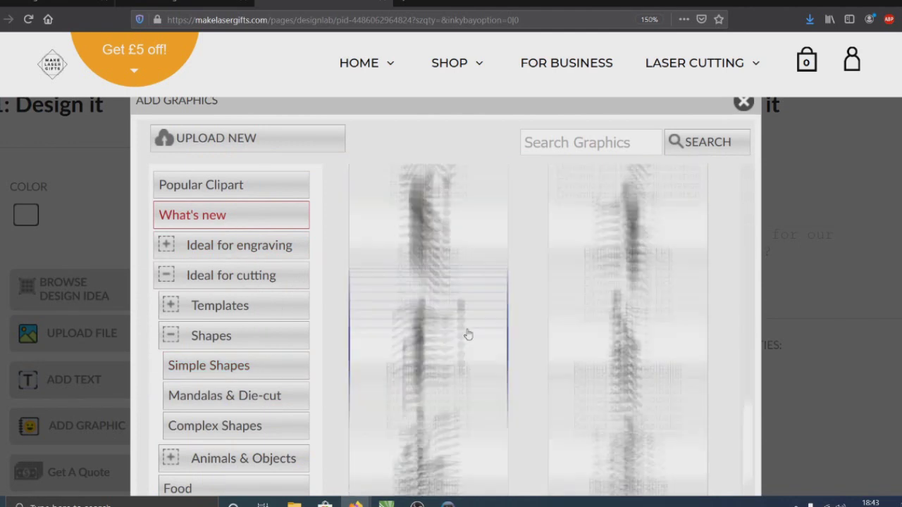
pyautogui.scroll(2, 467, 335)
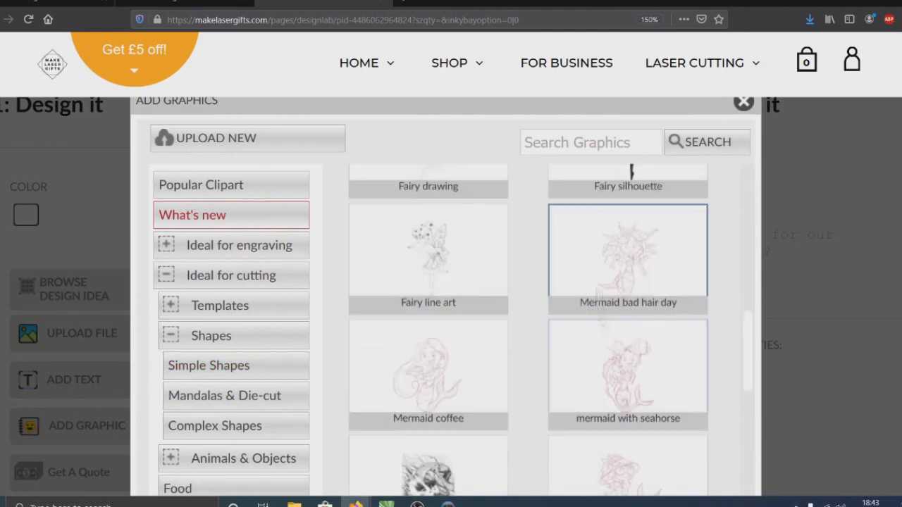
pyautogui.click(631, 373)
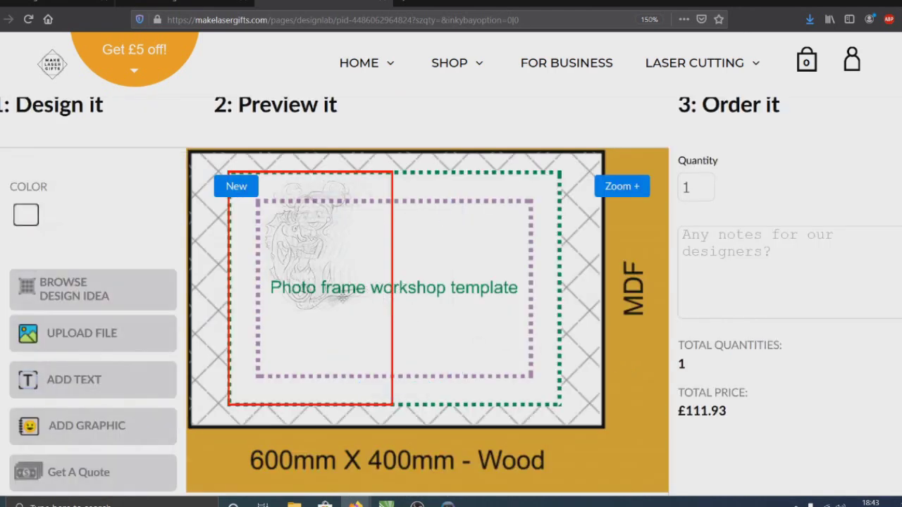
pyautogui.moveTo(350, 311); pyautogui.dragTo(347, 314)
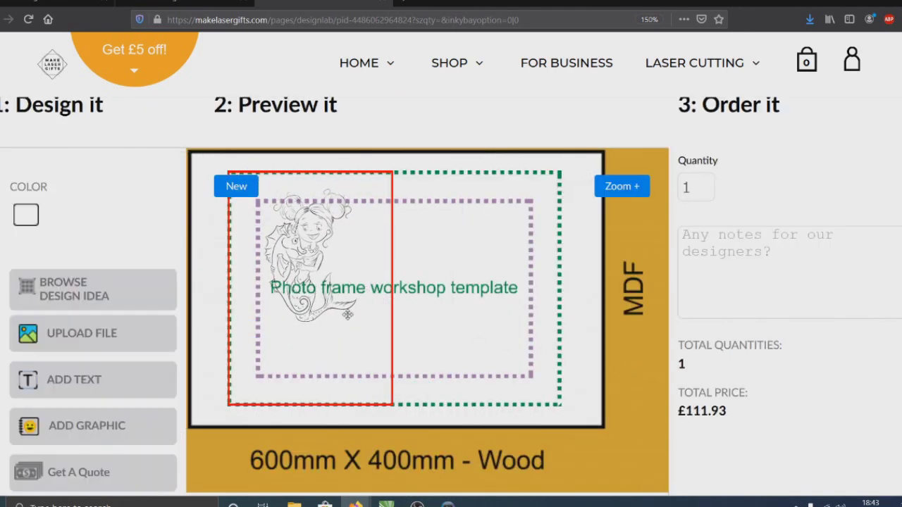
pyautogui.click(582, 409)
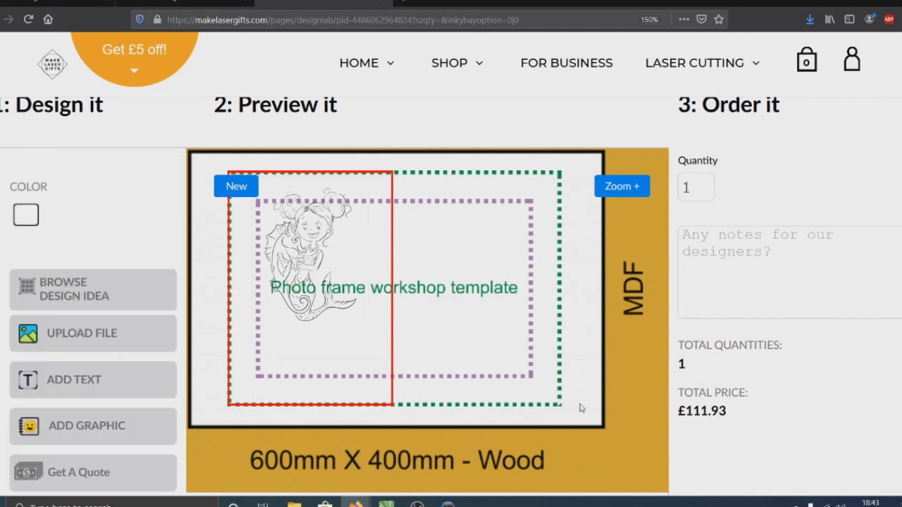
# Step: Add the two-line, centre-aligned text "Cares deeply" / "for all living things" to the design
pyautogui.scroll(-1, 99, 395)
pyautogui.scroll(1, 97, 423)
pyautogui.click(74, 380)
pyautogui.write('Cares')
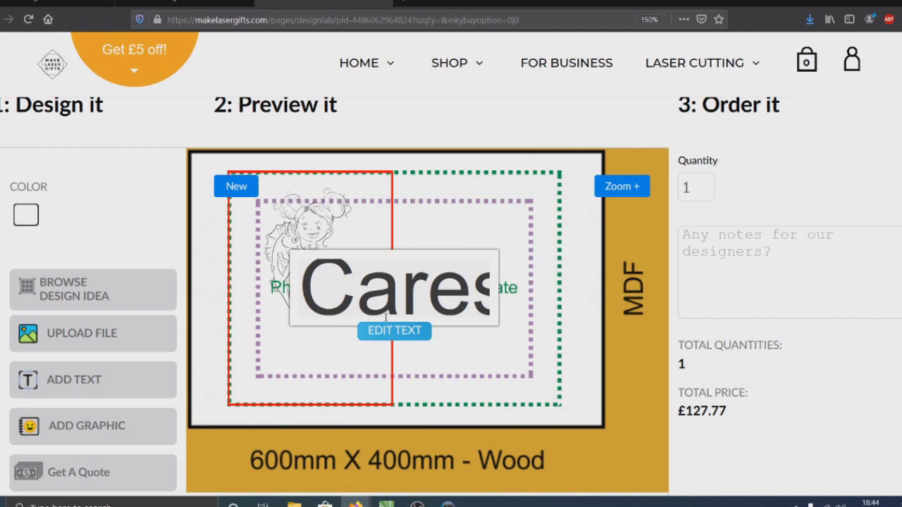
pyautogui.write(' deeply')
pyautogui.press('Return')
pyautogui.write('f')
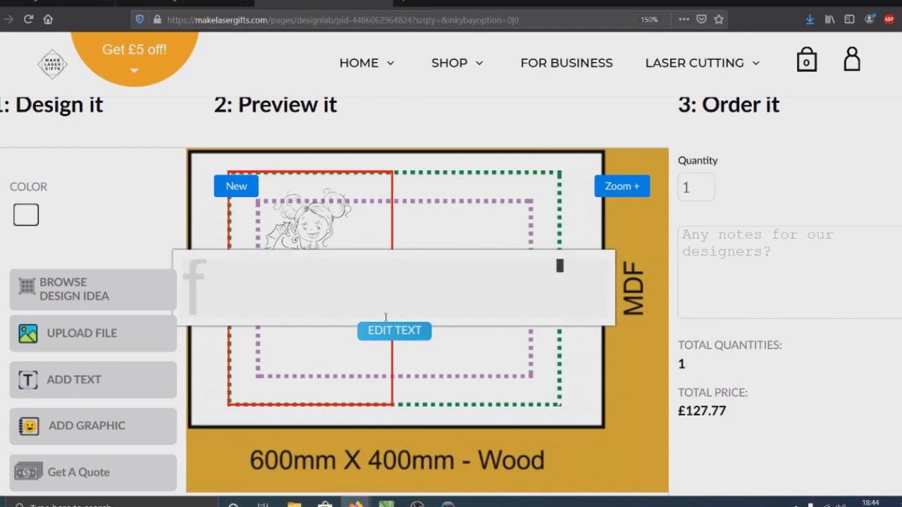
pyautogui.write('or all living things')
pyautogui.click(475, 401)
pyautogui.click(151, 345)
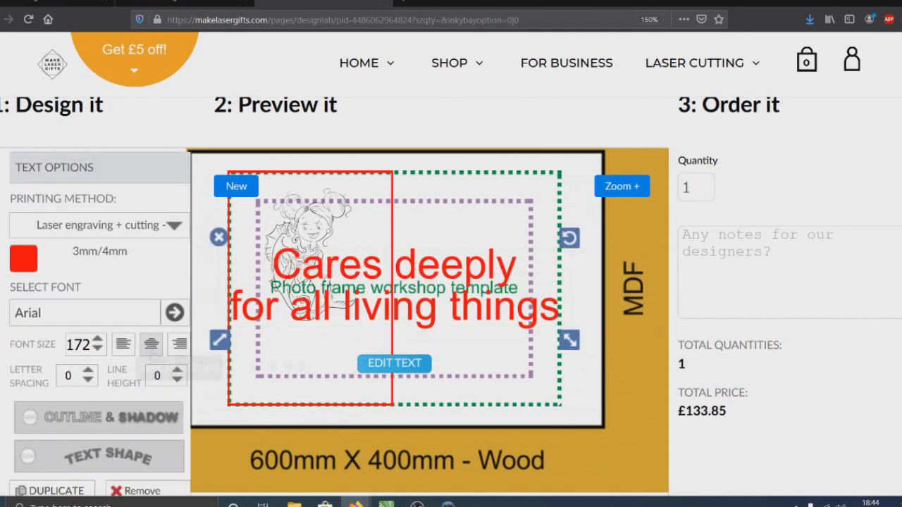
# Step: Scale the quote down to a font size of about 67 and place it below the mermaid inside the red rectangle
pyautogui.moveTo(578, 343); pyautogui.dragTo(509, 324)
pyautogui.moveTo(430, 300); pyautogui.dragTo(367, 378)
pyautogui.moveTo(446, 404); pyautogui.dragTo(412, 394)
pyautogui.moveTo(321, 387); pyautogui.dragTo(300, 396)
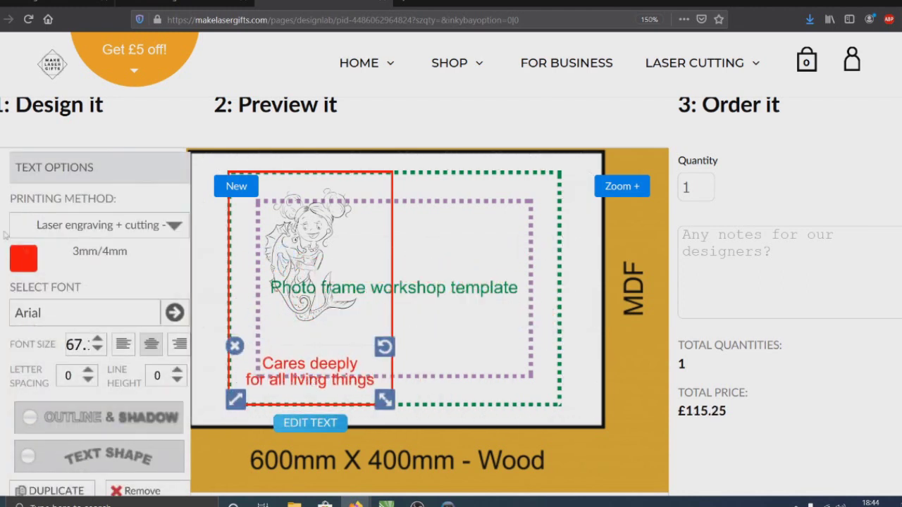
# Step: Change the quote's font to Gabriel from the Cursive fonts
pyautogui.click(78, 314)
pyautogui.scroll(-2, 211, 303)
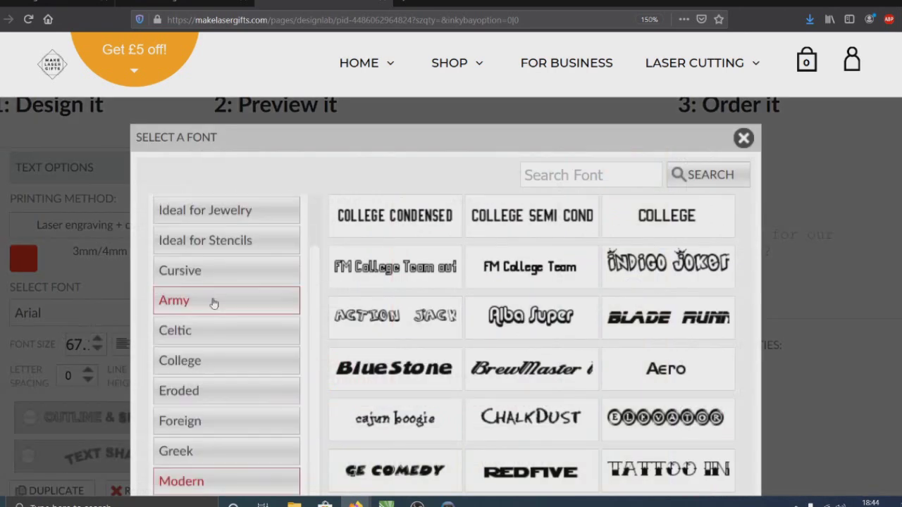
pyautogui.click(217, 271)
pyautogui.click(668, 263)
pyautogui.scroll(-3, 670, 291)
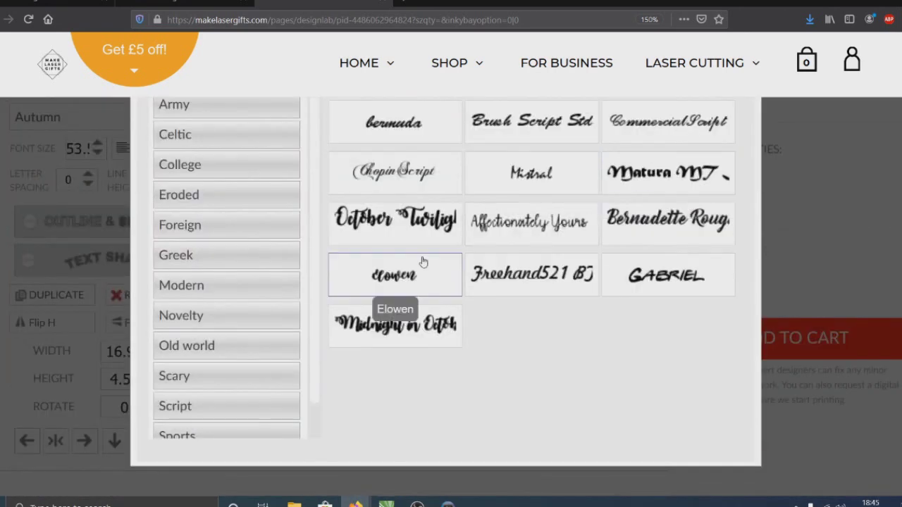
pyautogui.scroll(1, 670, 291)
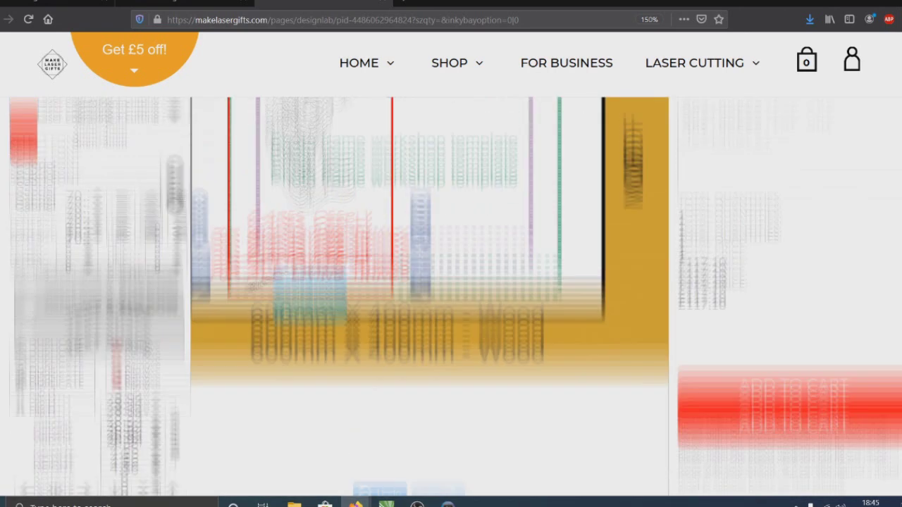
# Step: Scale the quote to about 19.22 wide by 3.03 high and colour it black
pyautogui.moveTo(422, 302); pyautogui.dragTo(388, 296)
pyautogui.click(25, 160)
pyautogui.click(28, 195)
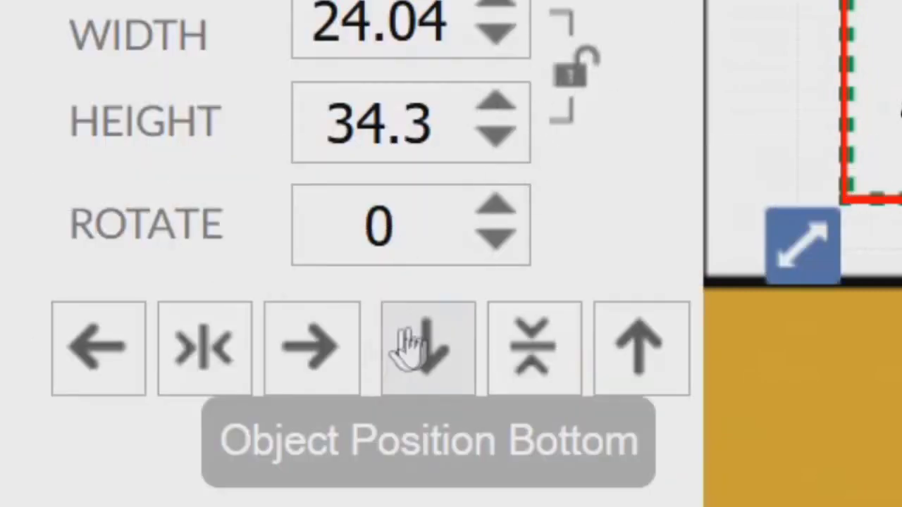
# Step: Centre the red rectangle, the mermaid graphic and the quote horizontally on the sheet
pyautogui.click(241, 356)
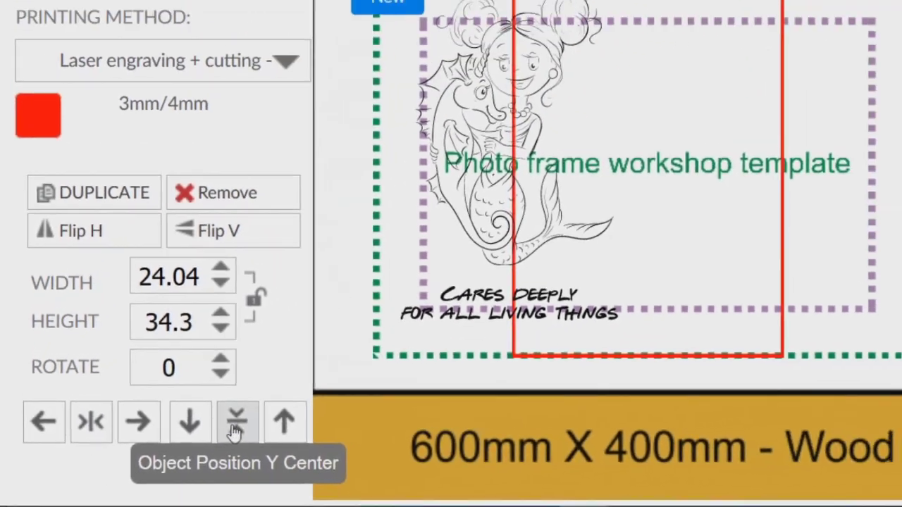
pyautogui.click(295, 235)
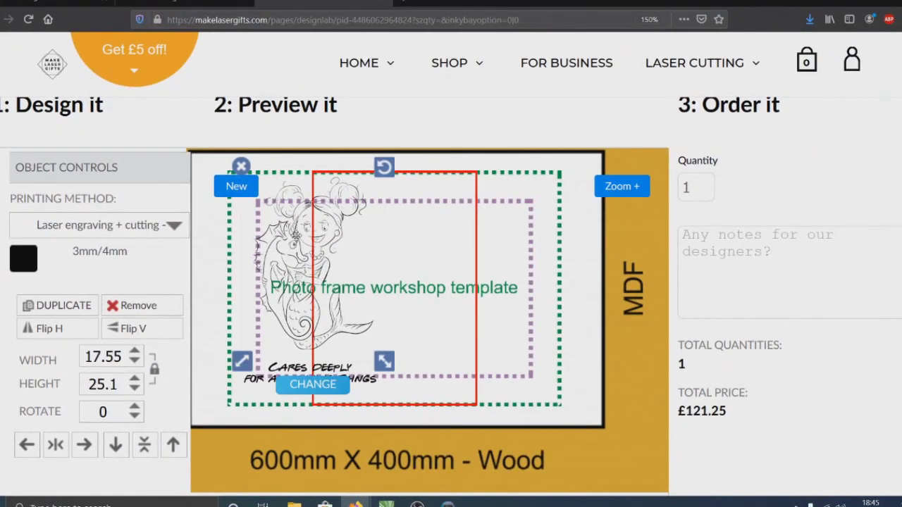
pyautogui.click(56, 445)
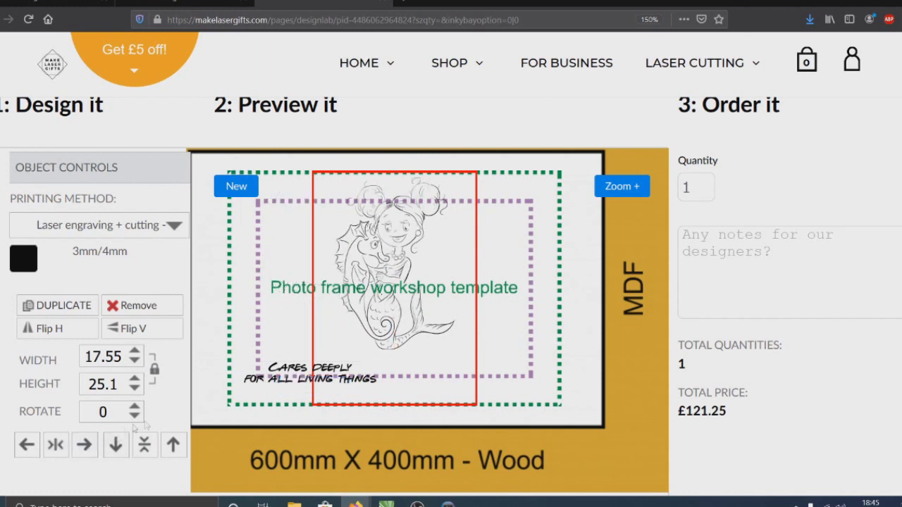
pyautogui.click(271, 381)
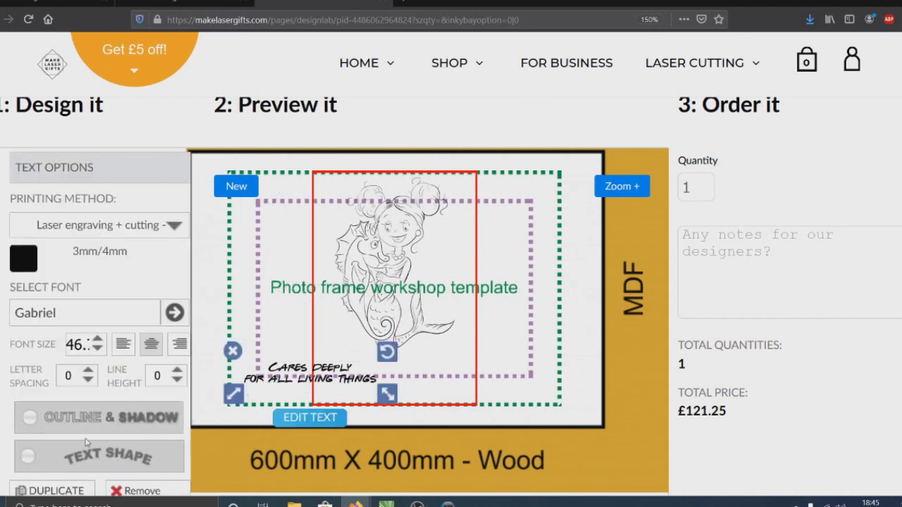
pyautogui.scroll(-3, 78, 395)
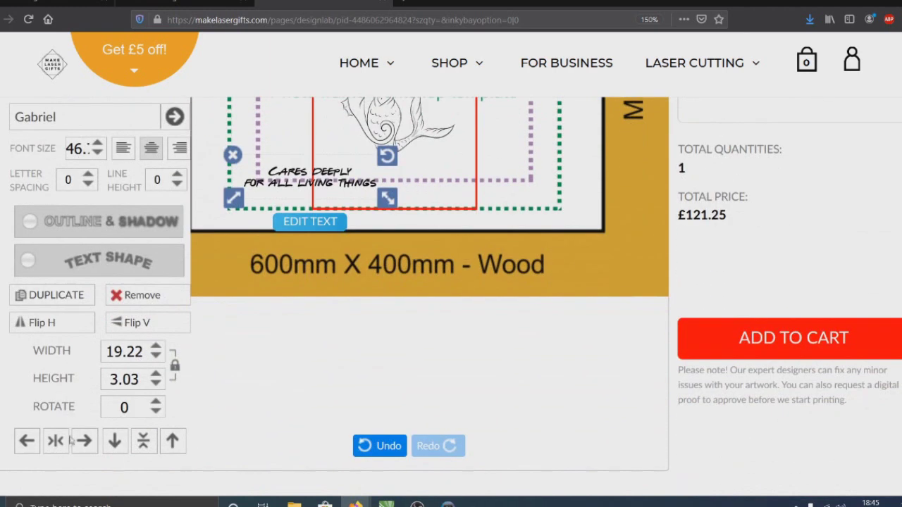
pyautogui.click(57, 441)
pyautogui.scroll(-2, 248, 240)
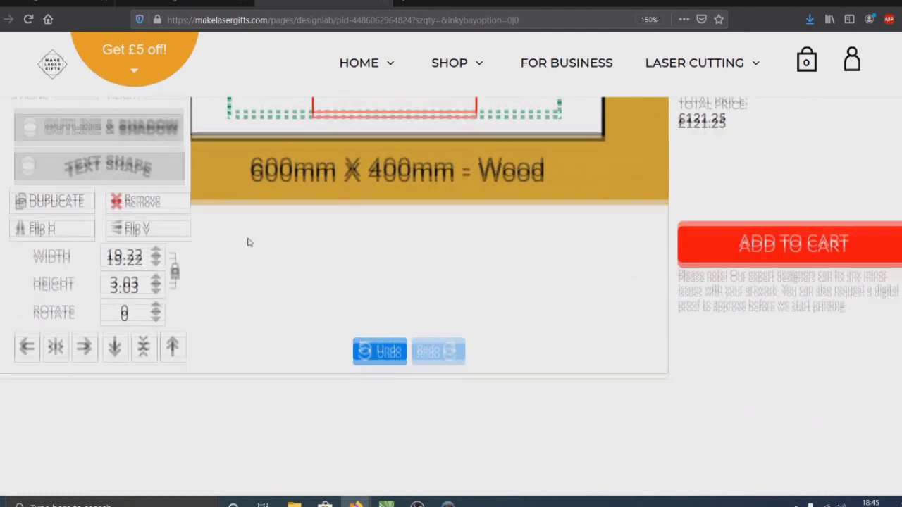
pyautogui.scroll(4, 248, 243)
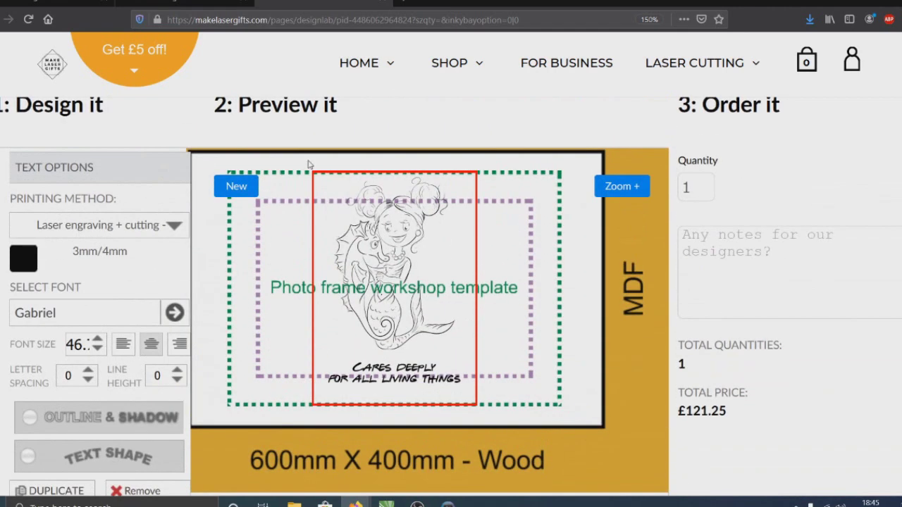
pyautogui.scroll(-1, 274, 324)
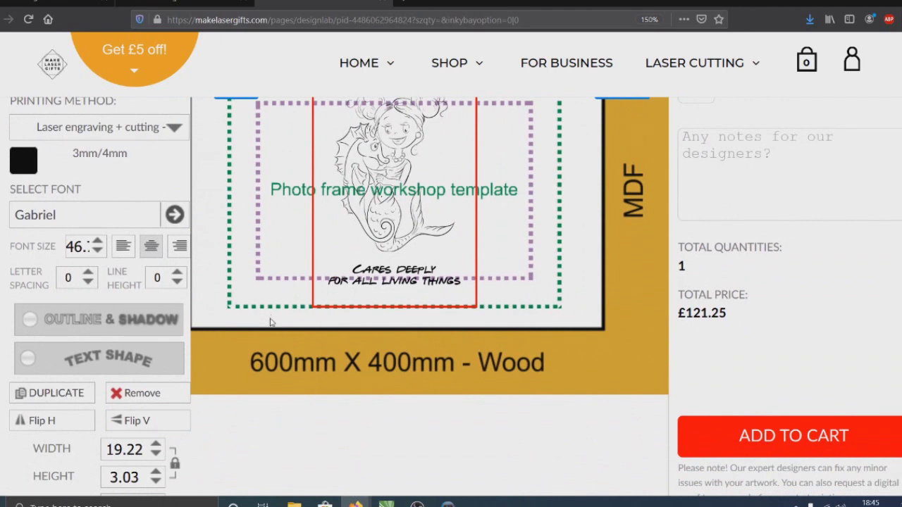
pyautogui.click(199, 323)
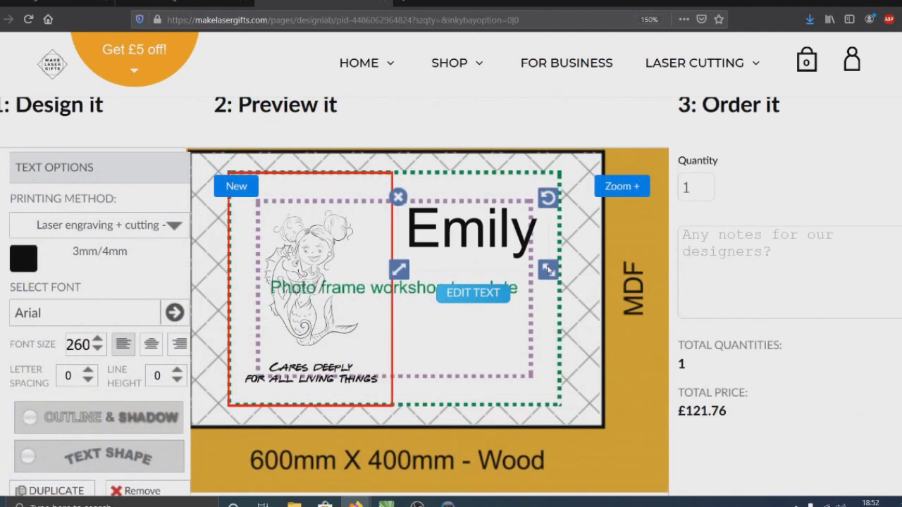
# Step: Scale the name text down to font size 178 and set it in the Gabriel font above the mermaid
pyautogui.moveTo(556, 269); pyautogui.dragTo(535, 264)
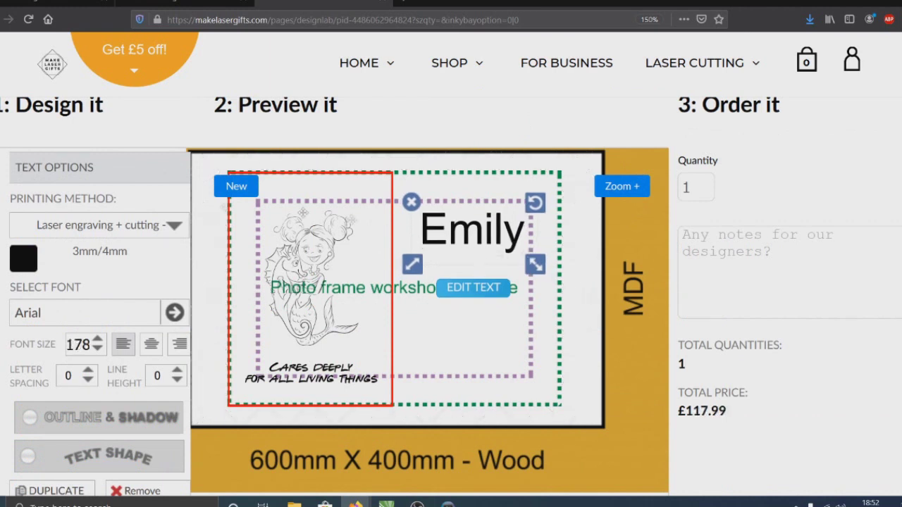
pyautogui.click(61, 318)
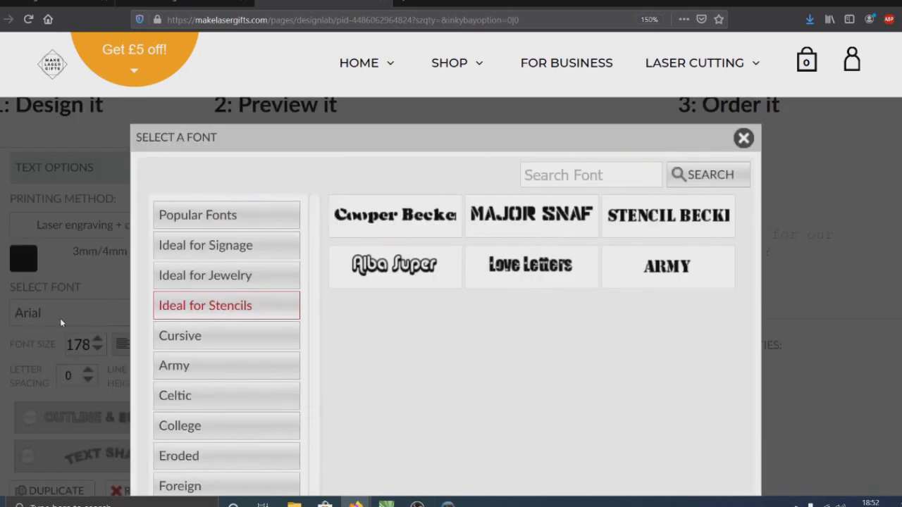
pyautogui.scroll(-2, 204, 379)
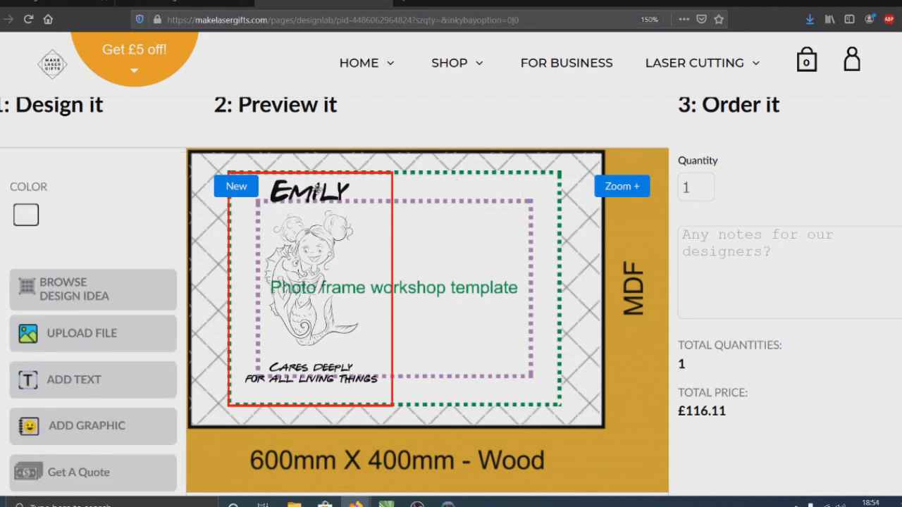
pyautogui.click(318, 189)
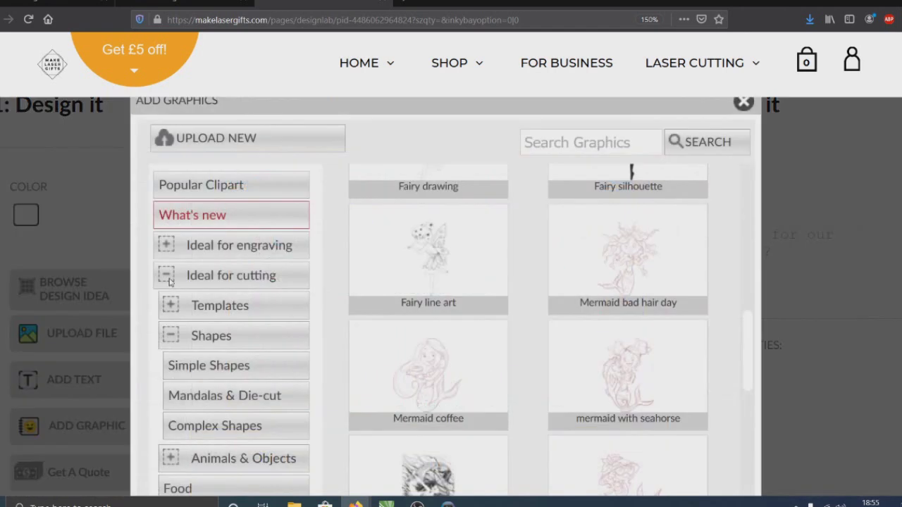
# Step: Add a star graphic to the sheet from the Simple Shapes among the library's cutting graphics
pyautogui.click(168, 275)
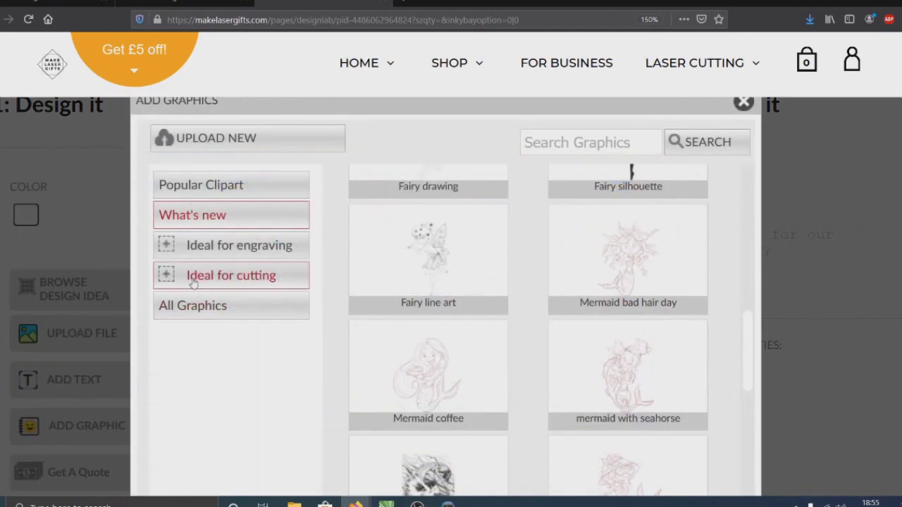
pyautogui.click(197, 276)
pyautogui.scroll(-2, 218, 296)
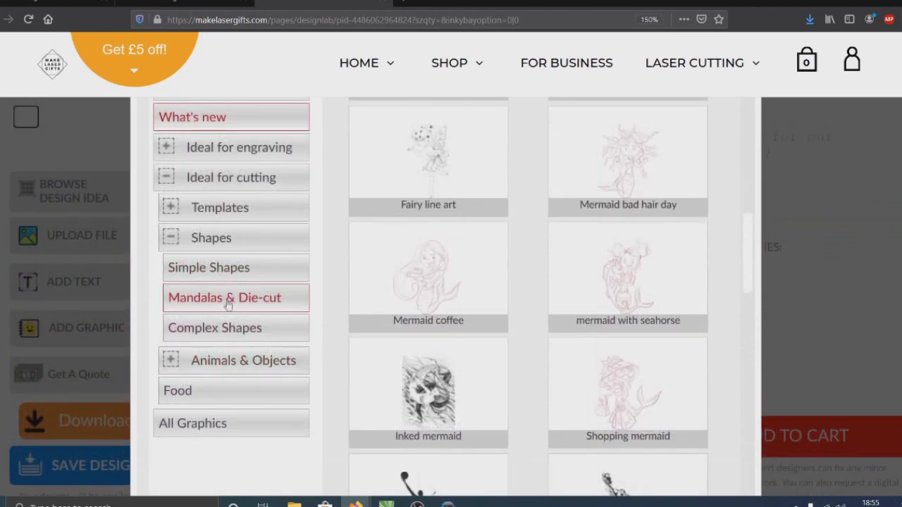
pyautogui.click(232, 272)
pyautogui.scroll(-5, 455, 315)
pyautogui.scroll(5, 454, 315)
pyautogui.click(454, 315)
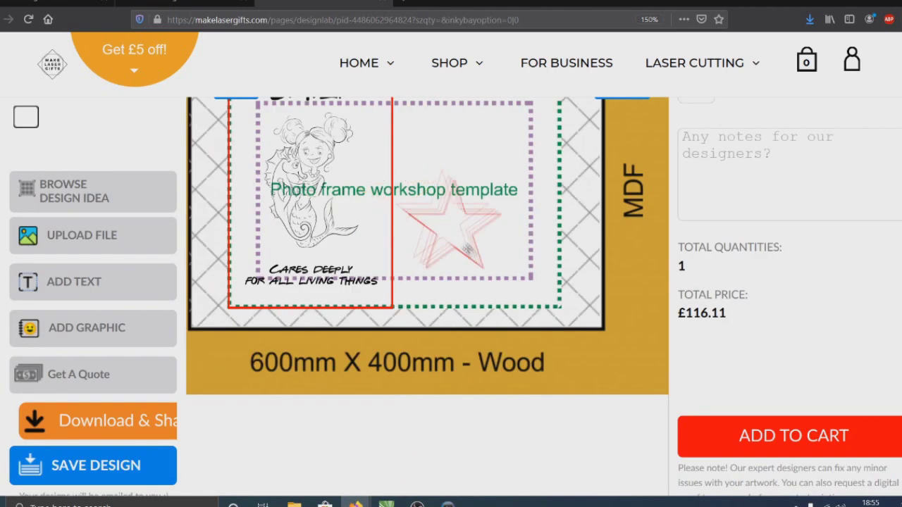
# Step: Scale the star down to about 2.7 wide by 2.57 high and place it beside the mermaid's tail
pyautogui.moveTo(467, 250); pyautogui.dragTo(480, 268)
pyautogui.moveTo(524, 298); pyautogui.dragTo(387, 266)
pyautogui.click(368, 255)
pyautogui.scroll(2, 155, 381)
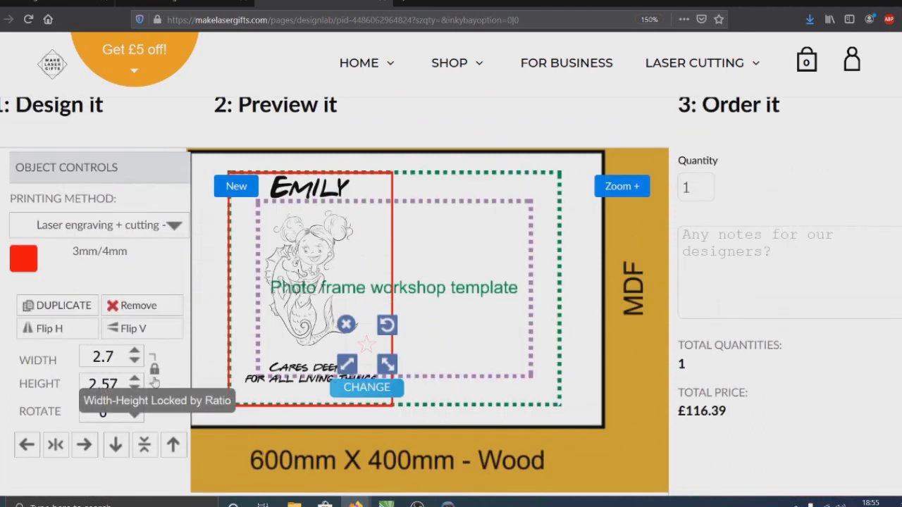
# Step: Duplicate the small star three times and spread the copies around the mermaid inside the red rectangle
pyautogui.click(356, 274)
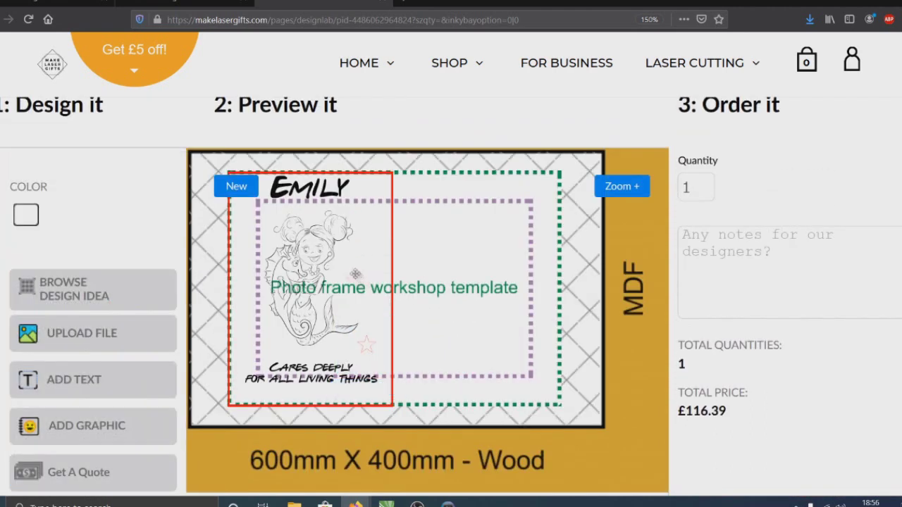
pyautogui.click(355, 275)
pyautogui.click(49, 304)
pyautogui.moveTo(261, 325); pyautogui.dragTo(244, 253)
pyautogui.click(61, 306)
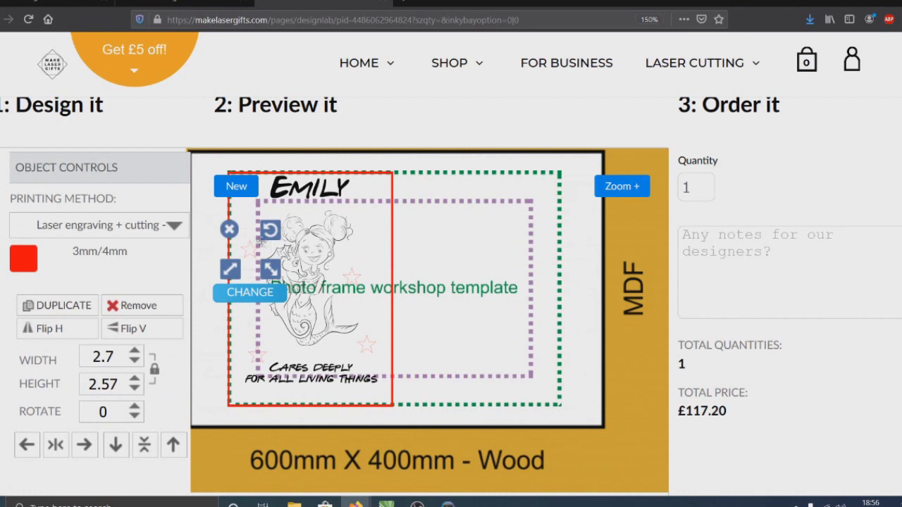
# Step: Rotate the star beside the mermaid's body to about 24 degrees and the one by her tail to about 333 degrees
pyautogui.click(358, 275)
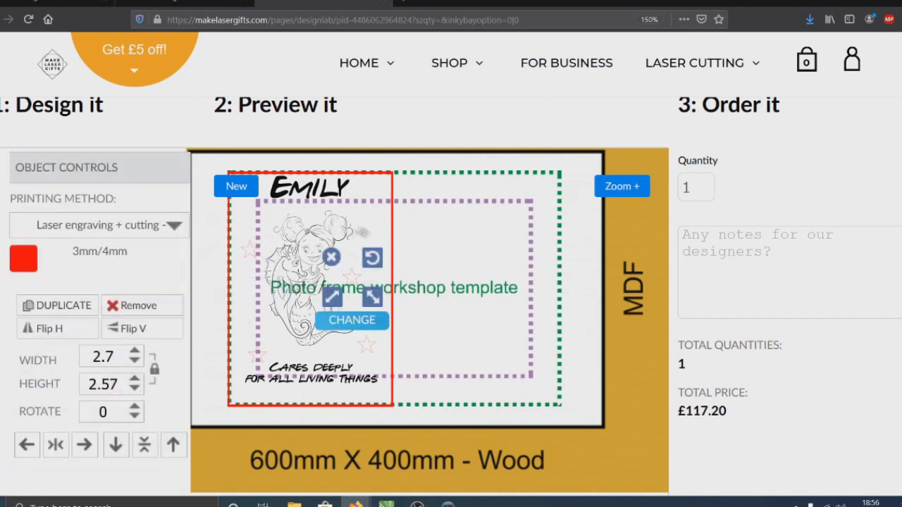
pyautogui.moveTo(374, 259); pyautogui.dragTo(384, 268)
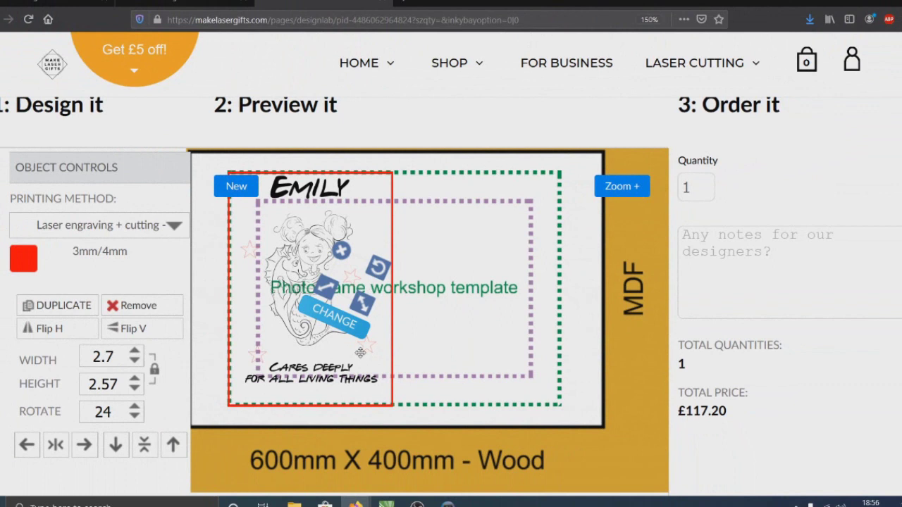
pyautogui.click(350, 396)
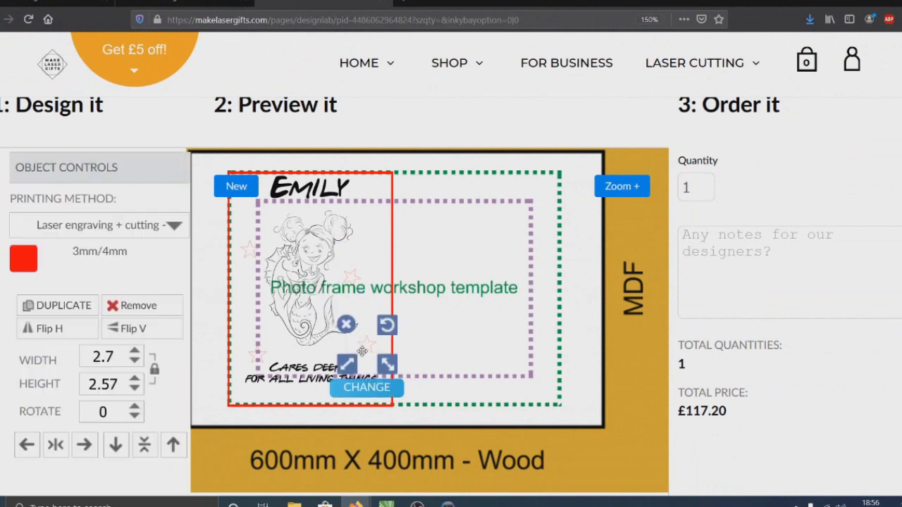
pyautogui.moveTo(391, 333); pyautogui.dragTo(377, 319)
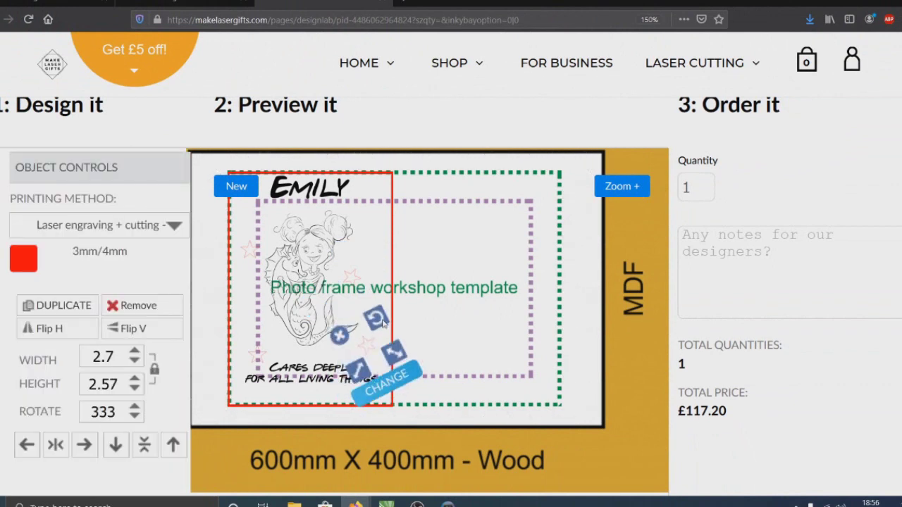